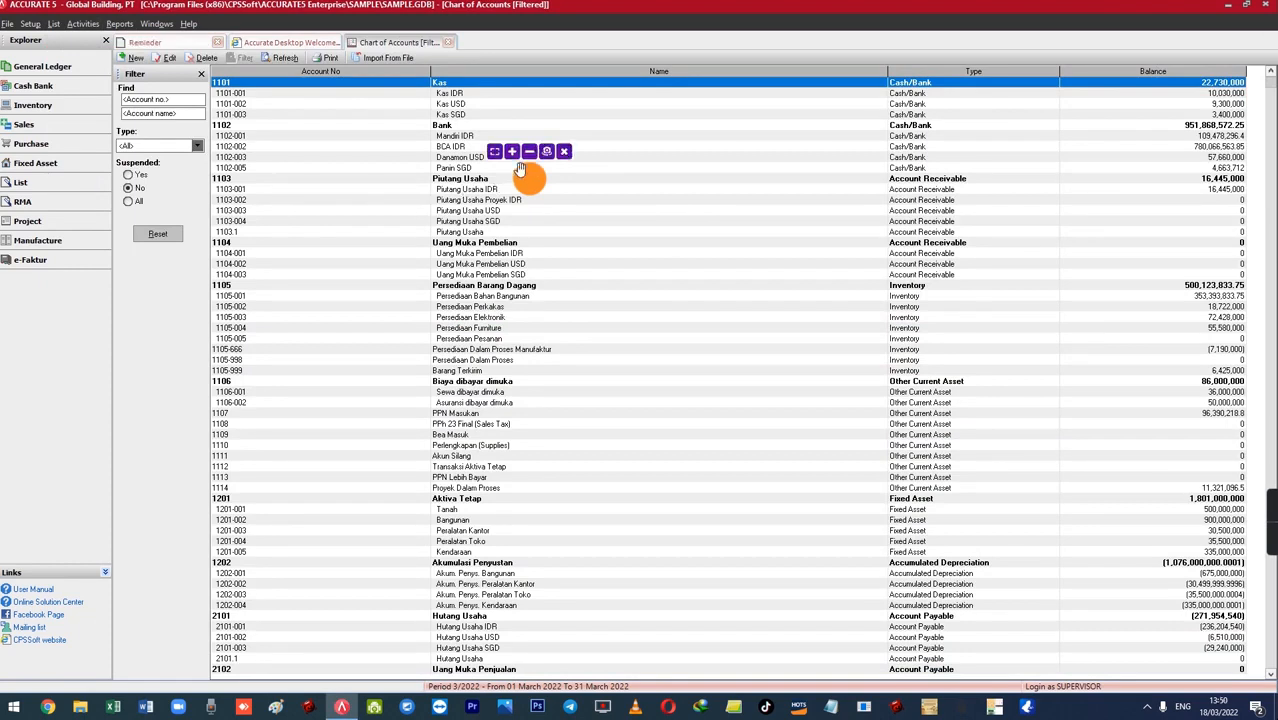
Step: Close the Chart of Accounts and switch to the Reminder list
click(528, 160)
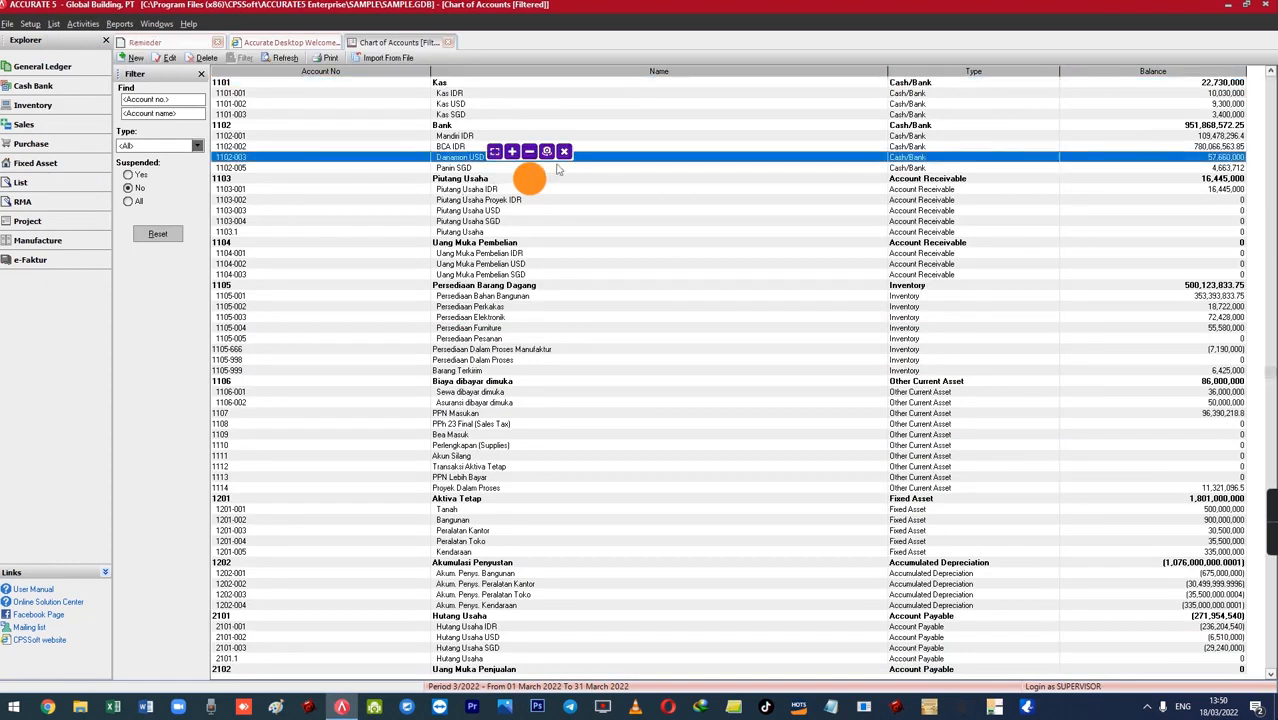
click(564, 151)
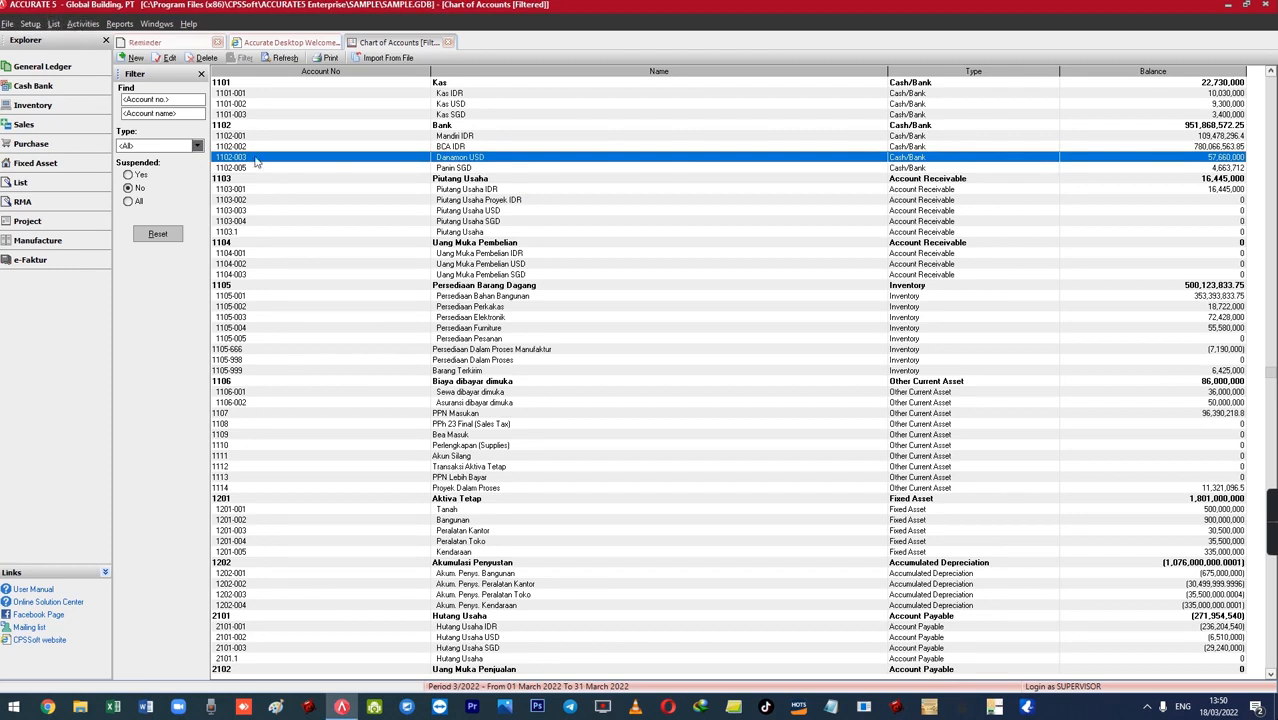
click(448, 42)
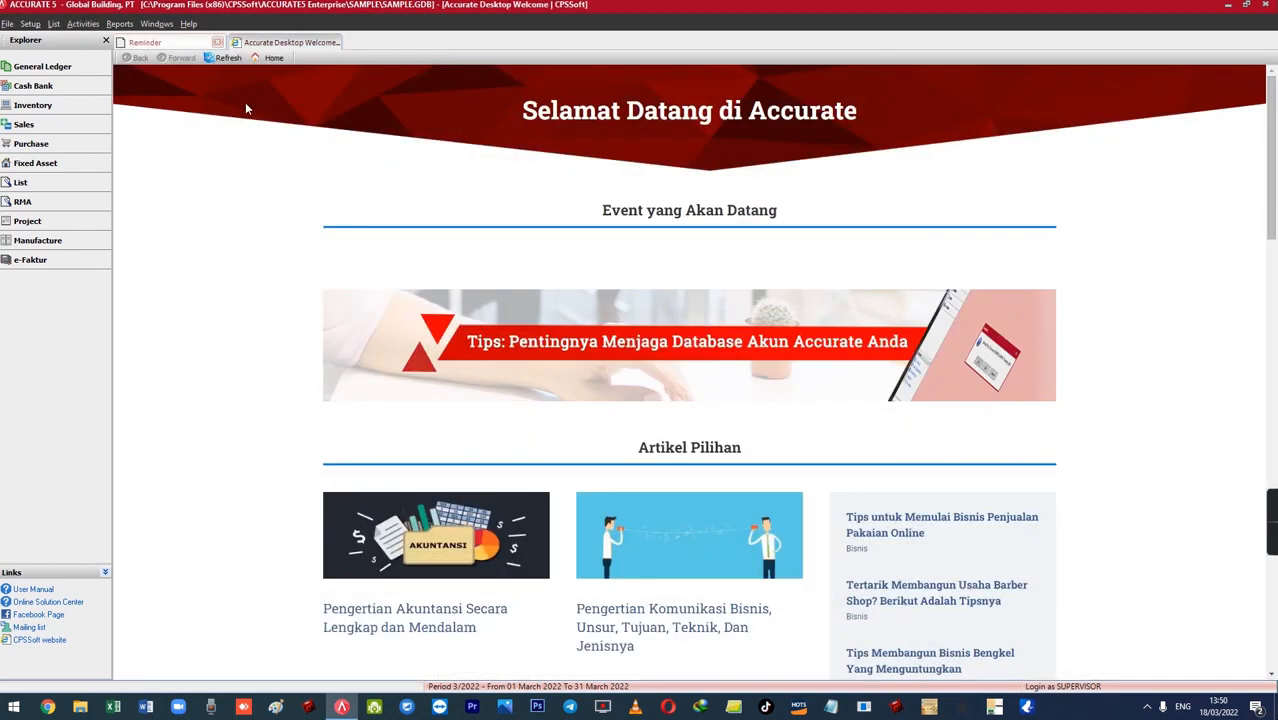
click(166, 43)
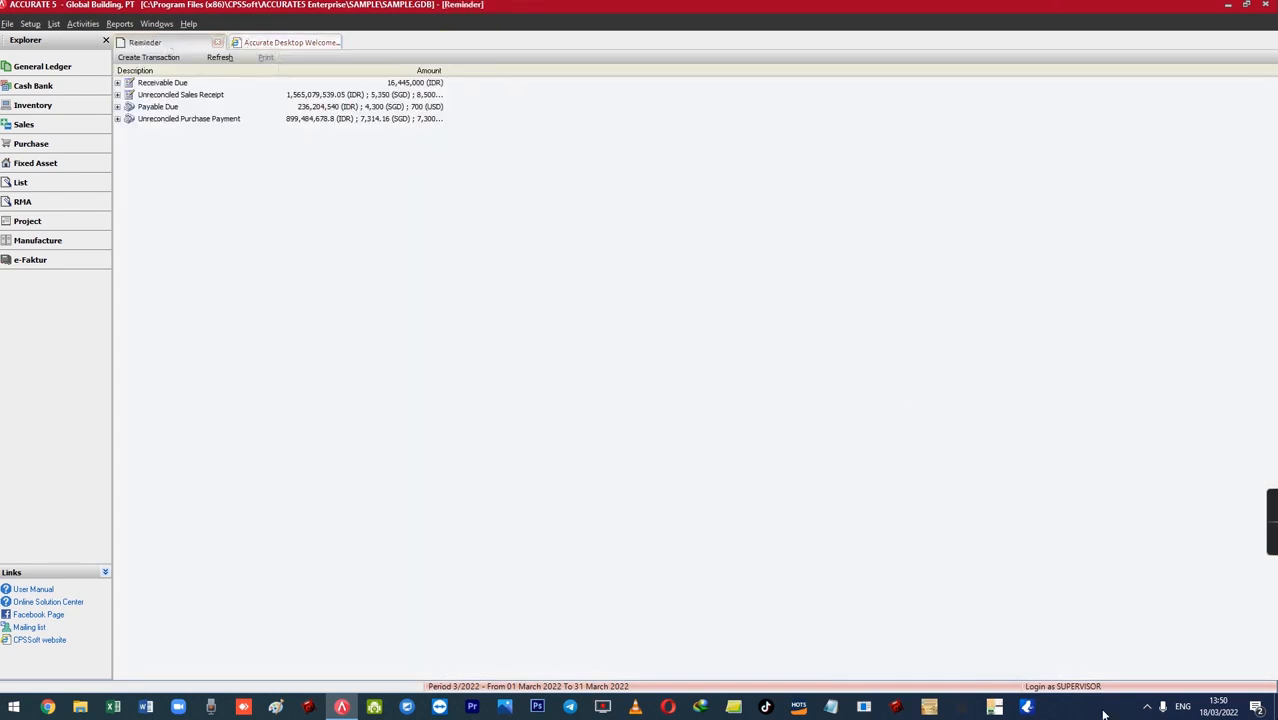
Step: Open the Taxes list and examine the rate in the PPN tax record, closing the record again
click(55, 24)
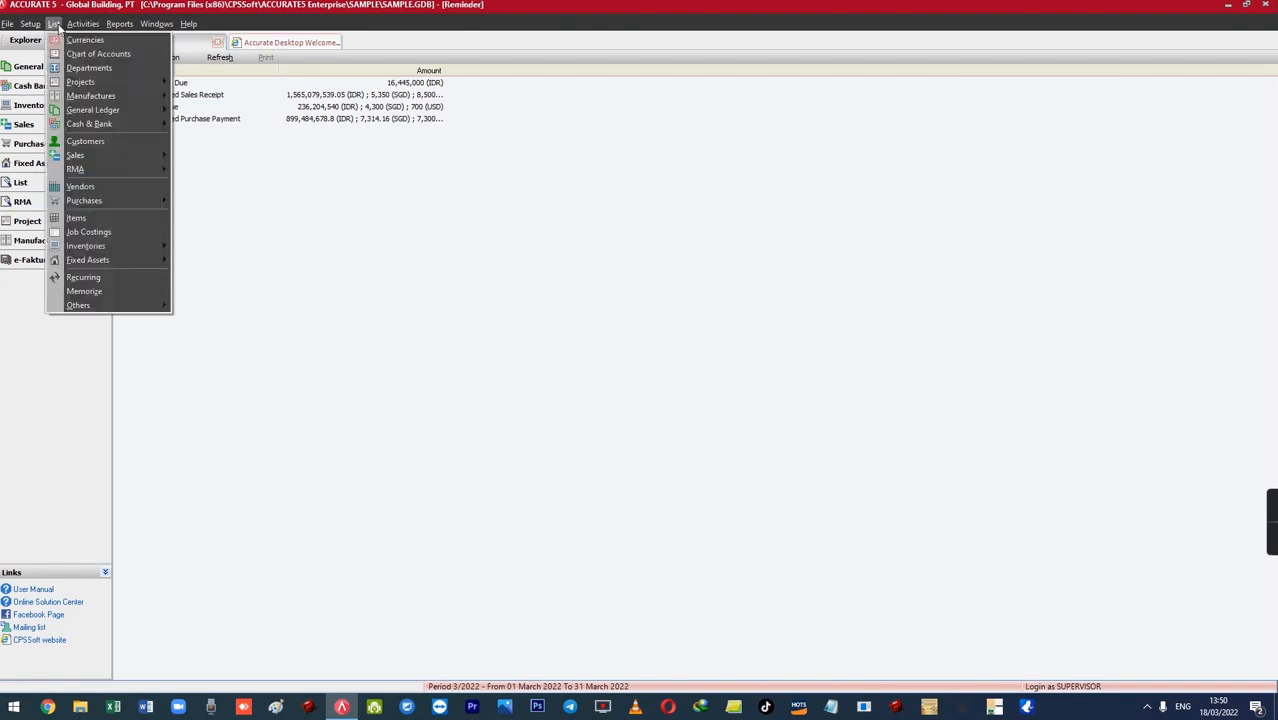
click(346, 236)
click(83, 24)
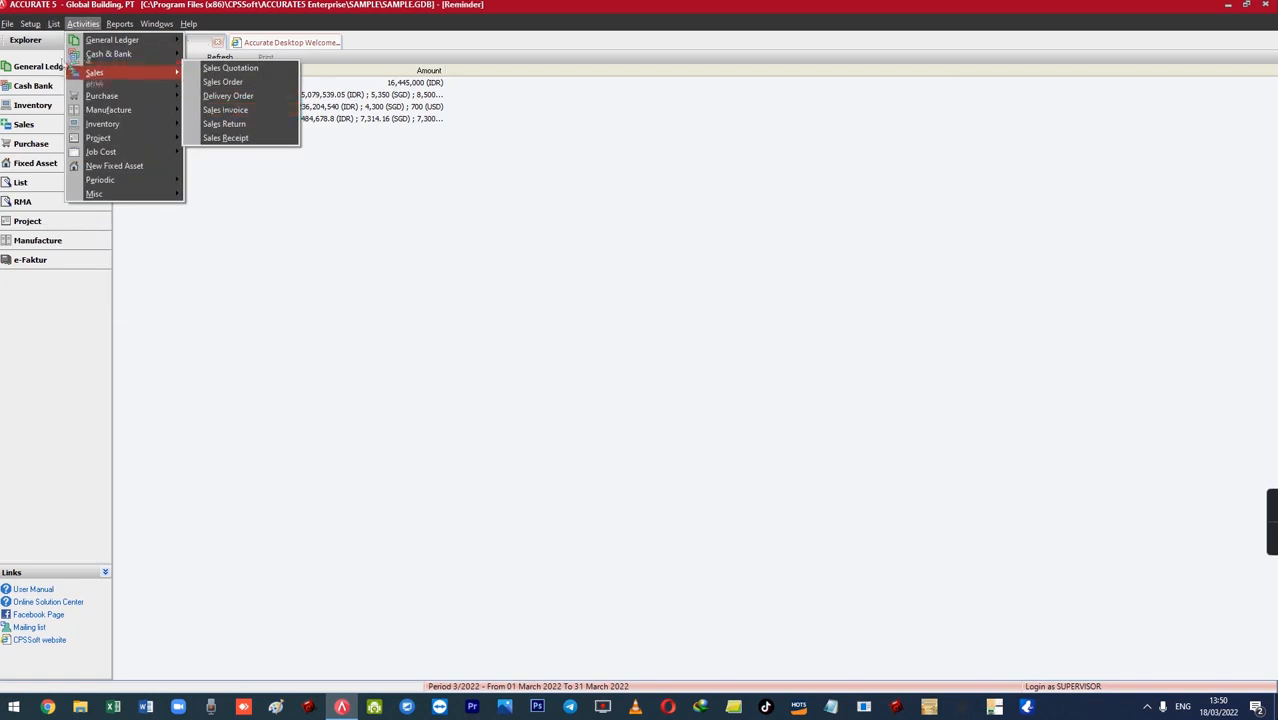
mouse_move(55, 27)
mouse_move(136, 304)
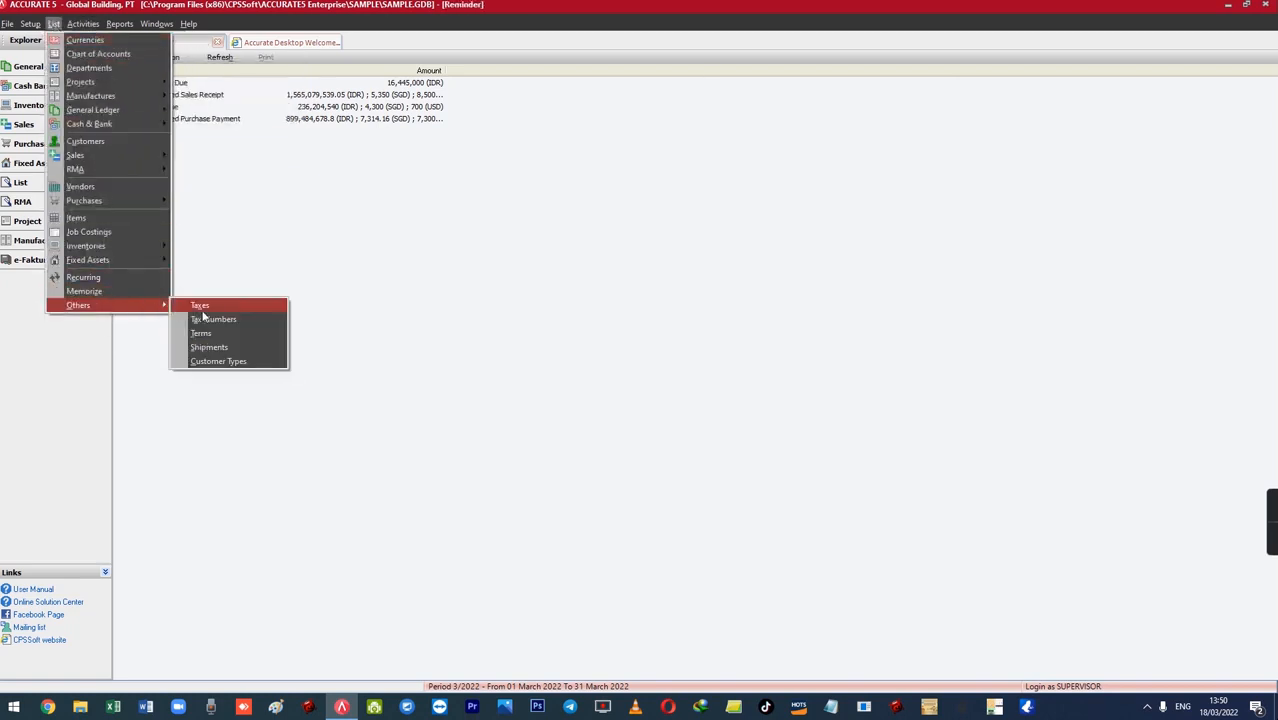
click(196, 312)
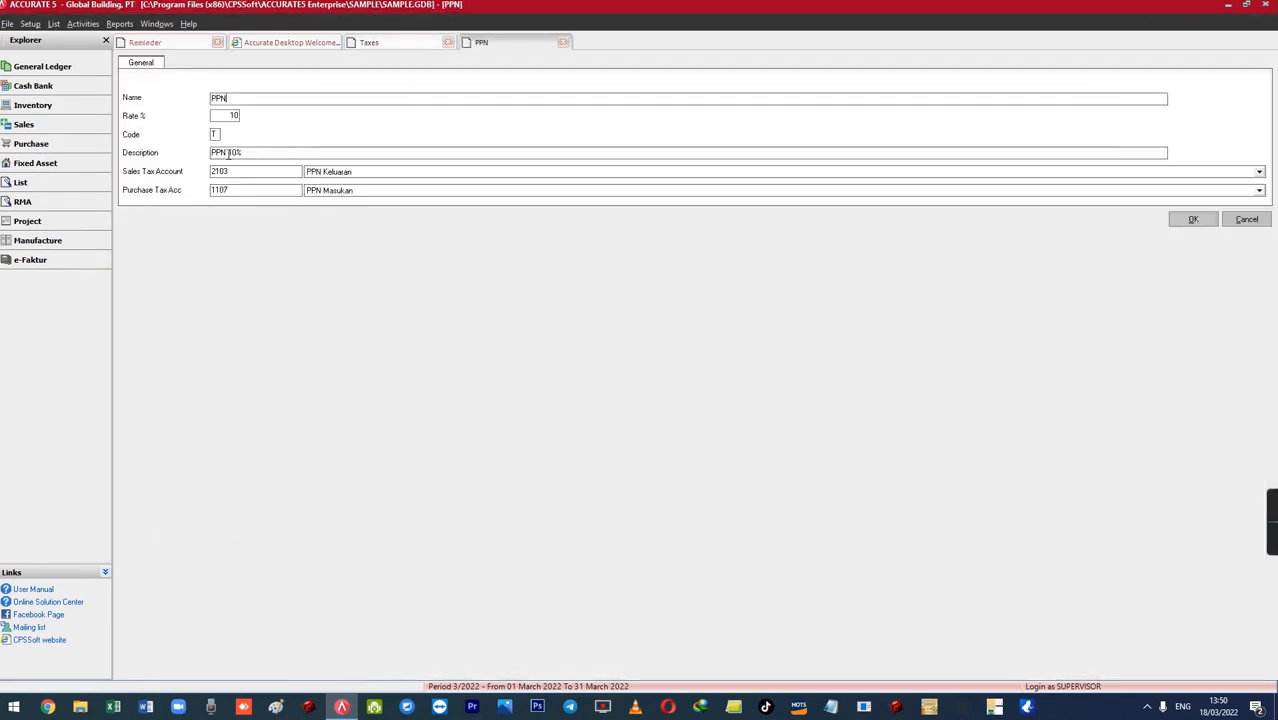
click(222, 116)
drag(172, 115, 248, 114)
click(1195, 220)
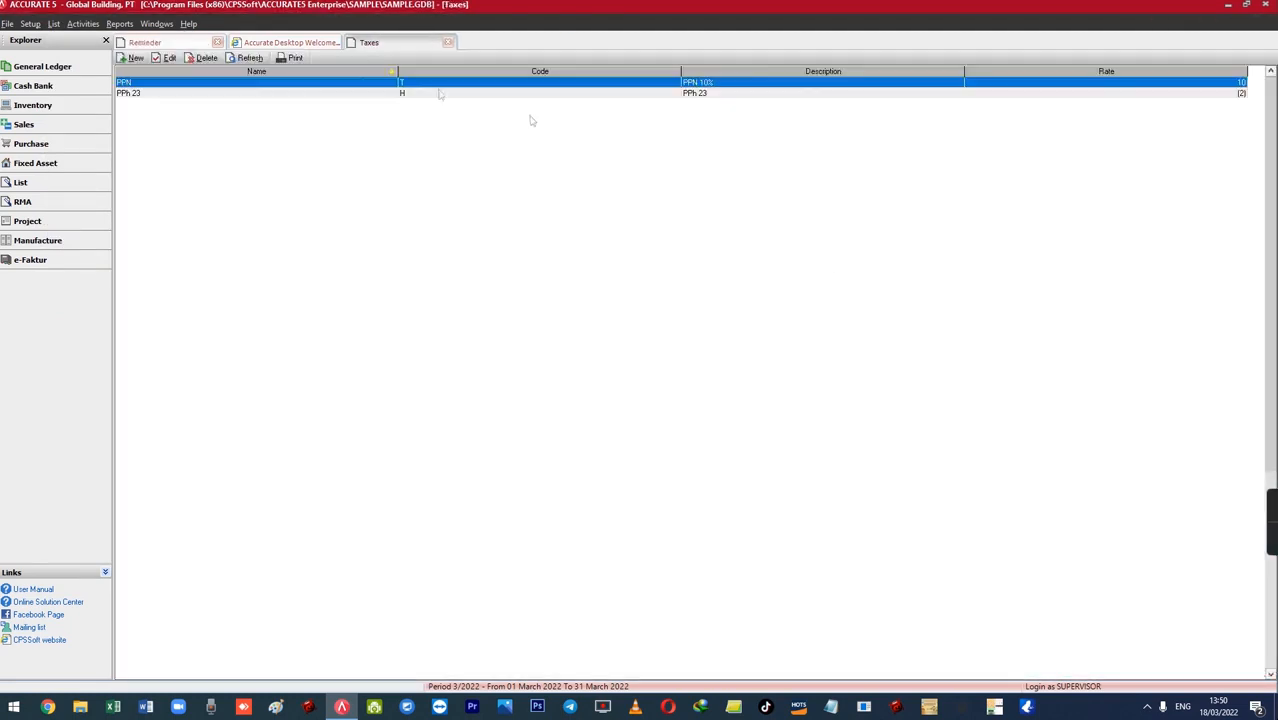
Step: Create a new sales invoice for the customer CASH IDR
click(83, 23)
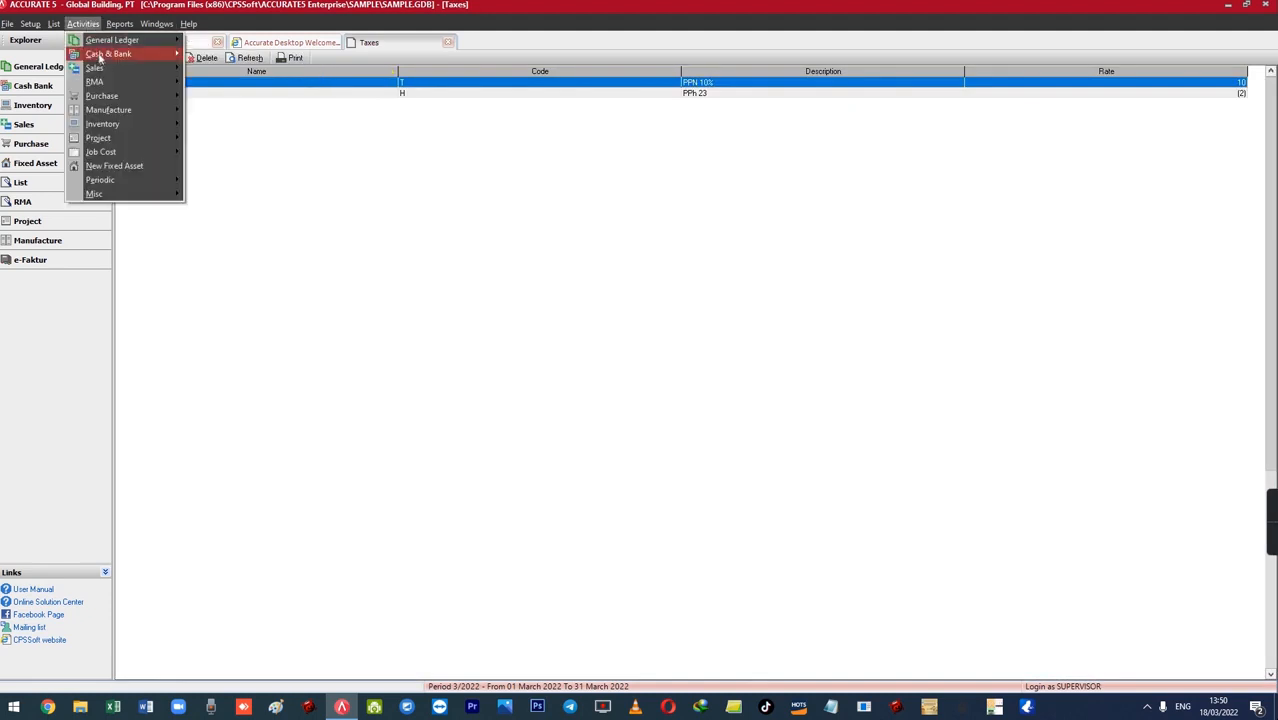
mouse_move(110, 68)
click(238, 109)
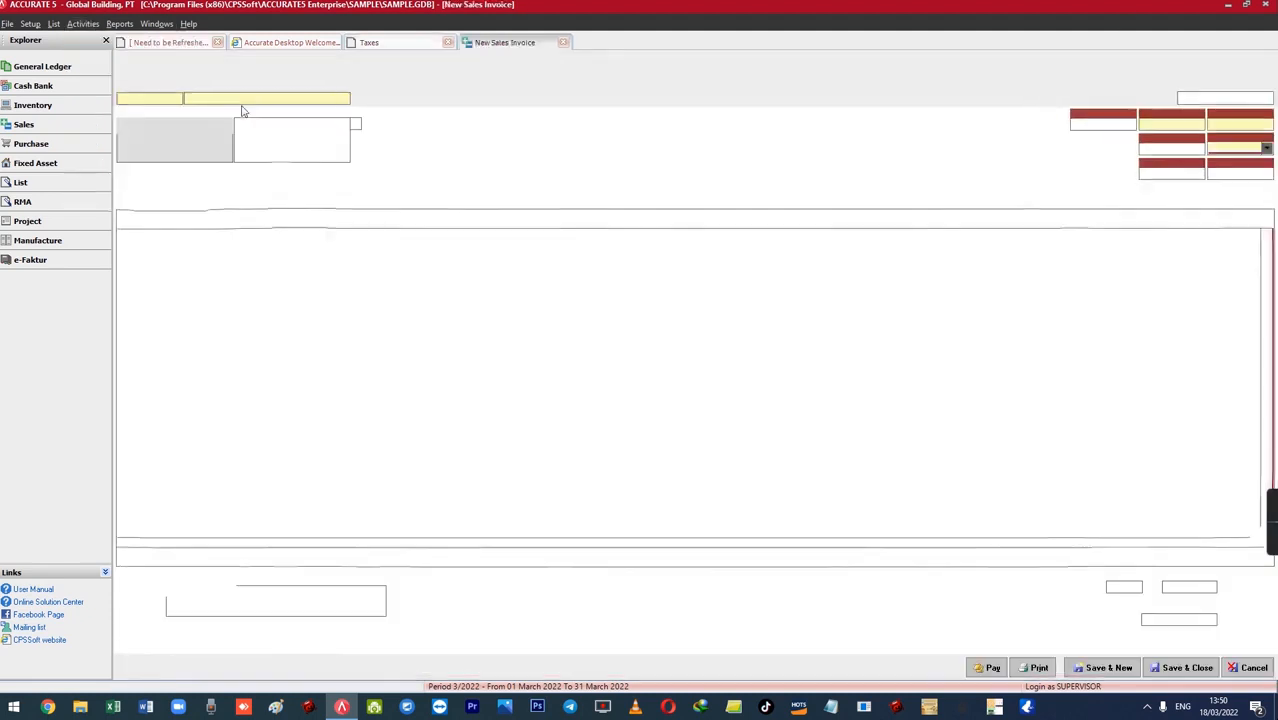
click(228, 100)
click(220, 118)
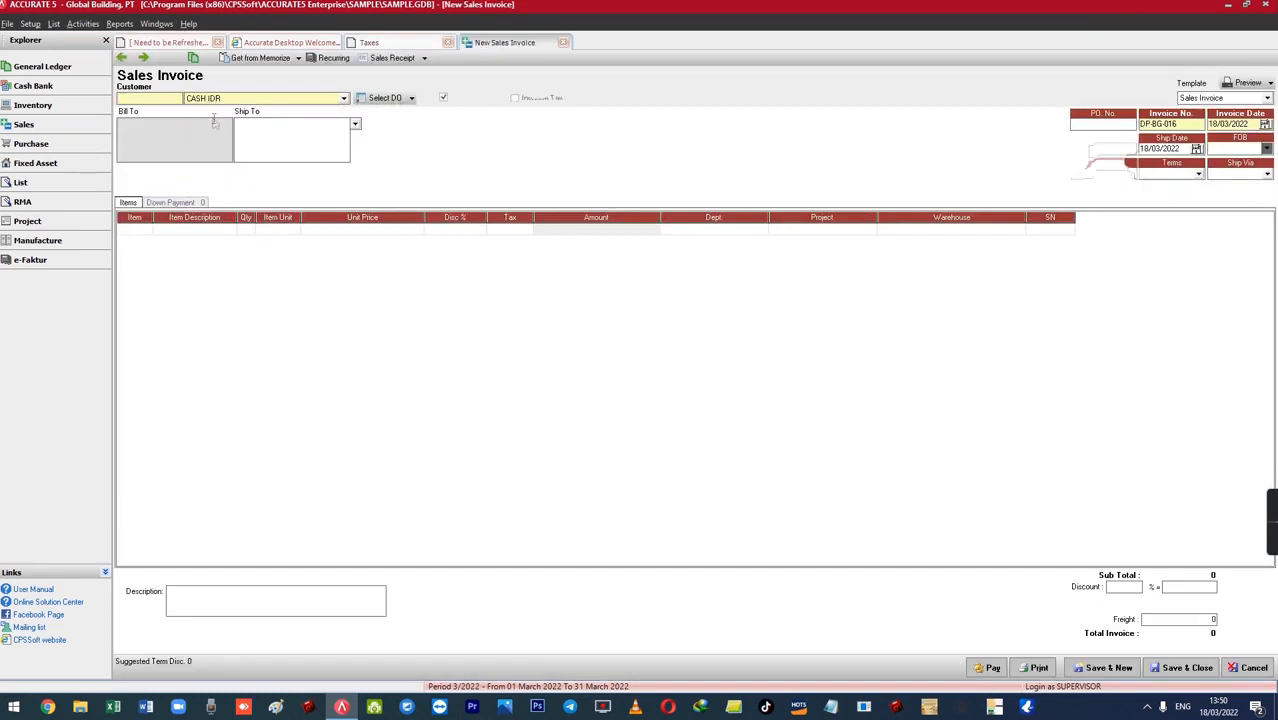
Step: Add the item AC Panasonic 000022 to the sales invoice, and save and close the invoice
click(131, 229)
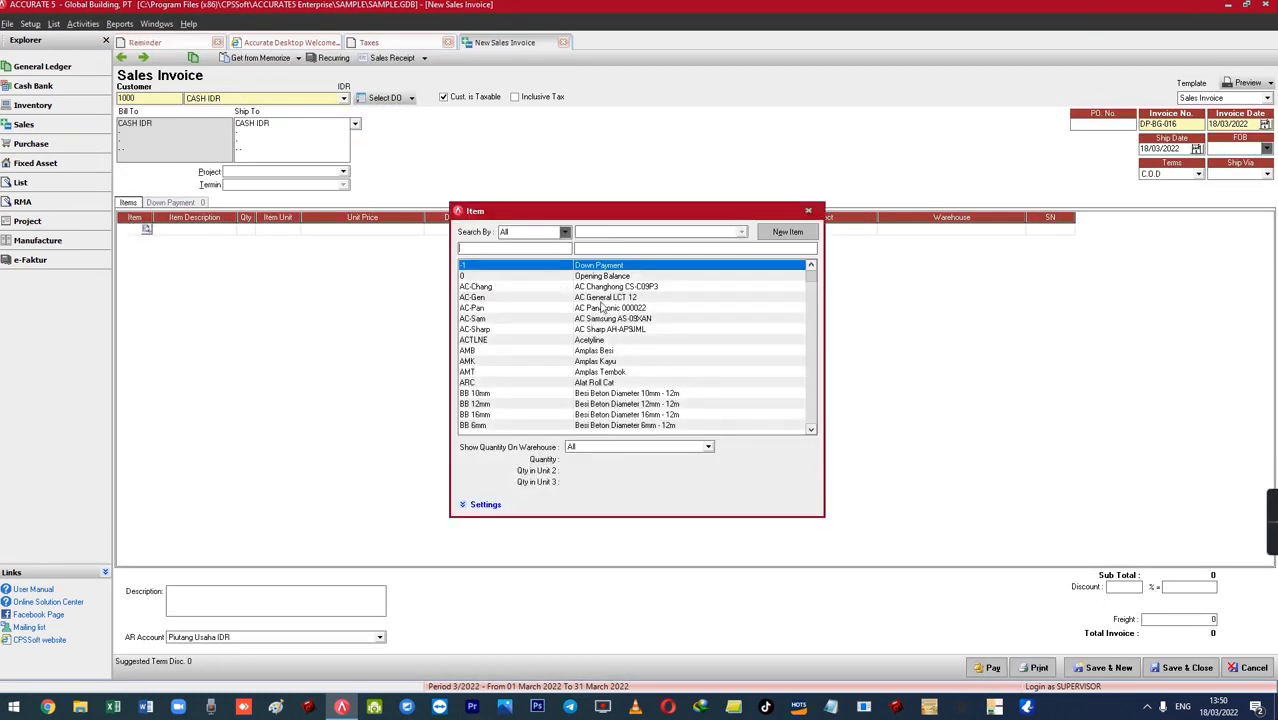
click(603, 309)
double_click(603, 309)
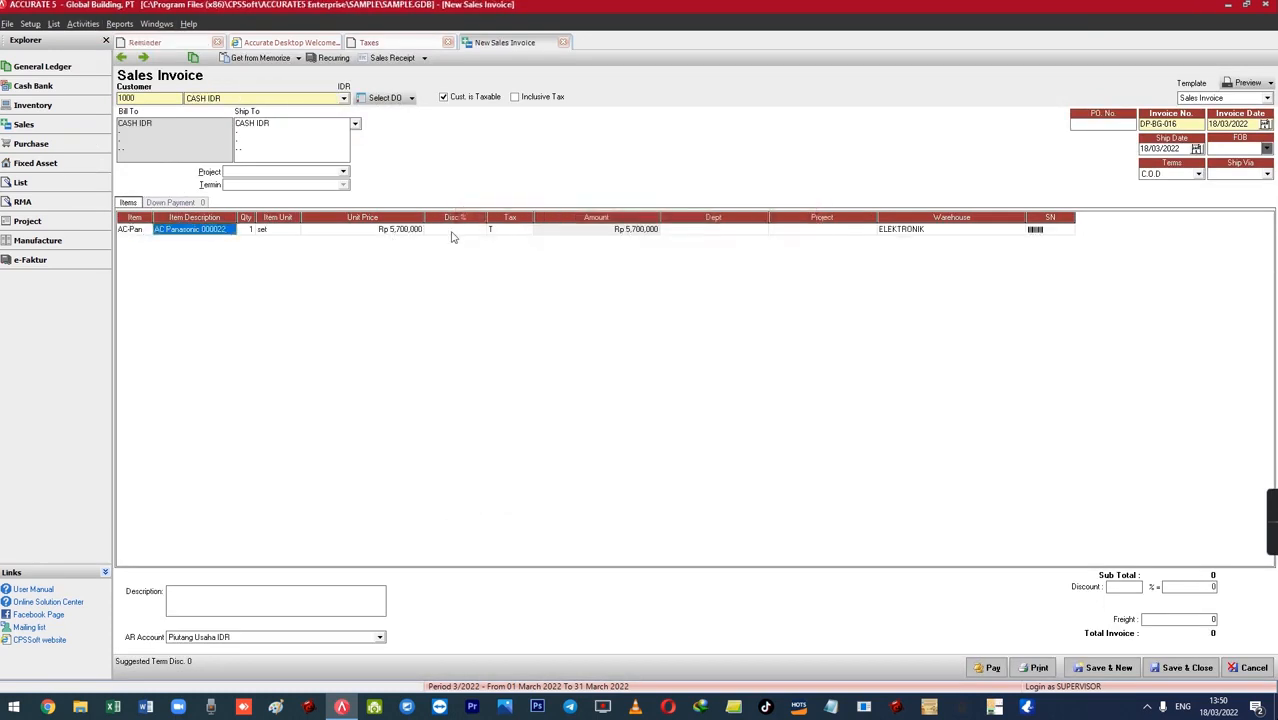
click(505, 233)
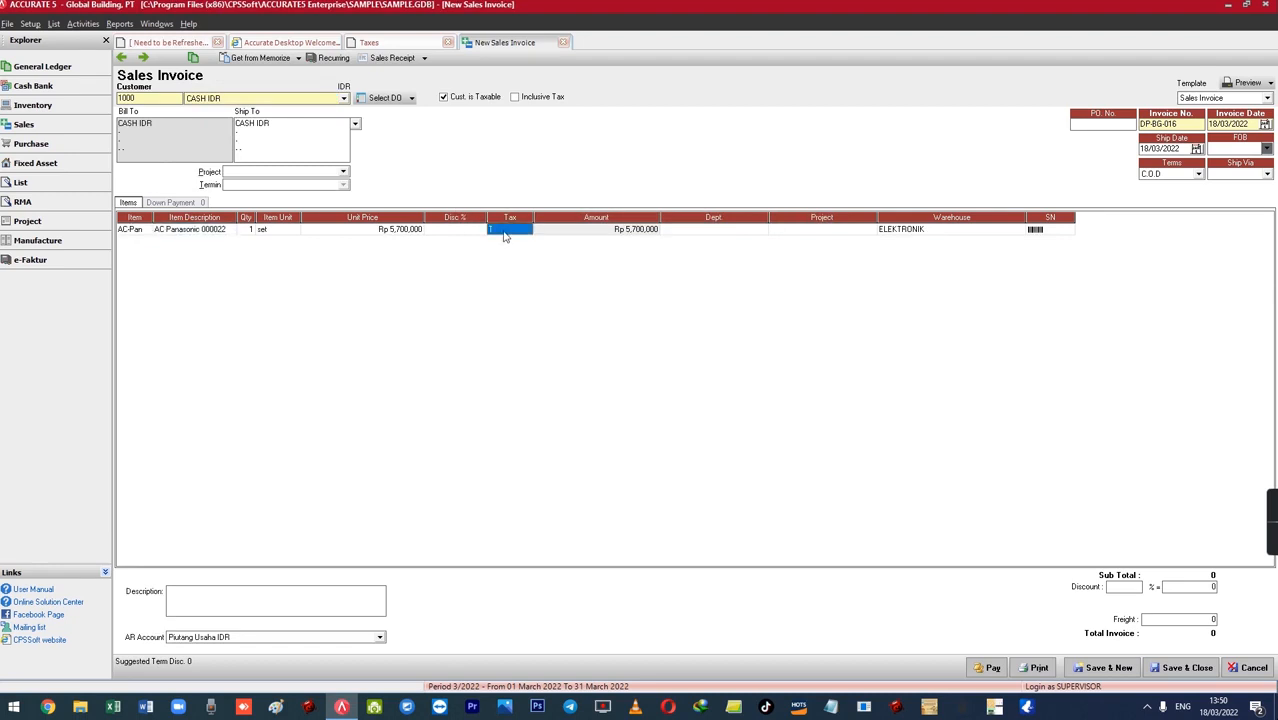
click(378, 43)
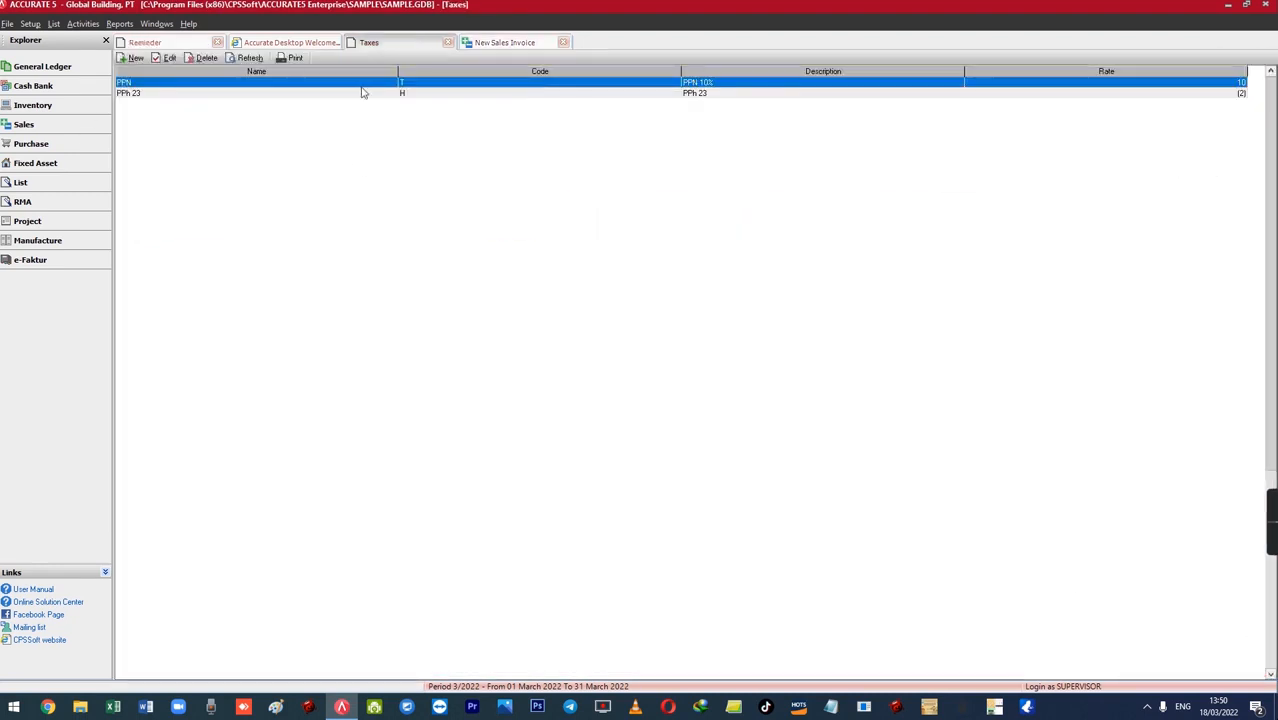
click(500, 43)
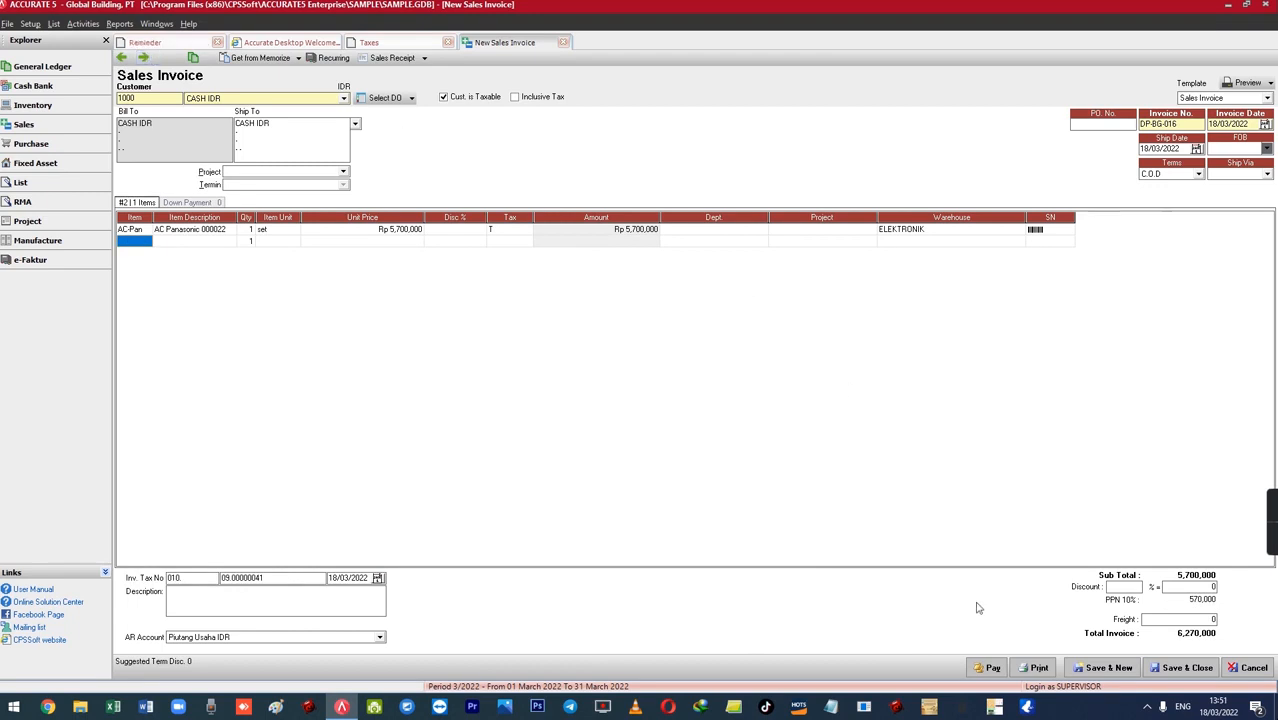
click(1185, 667)
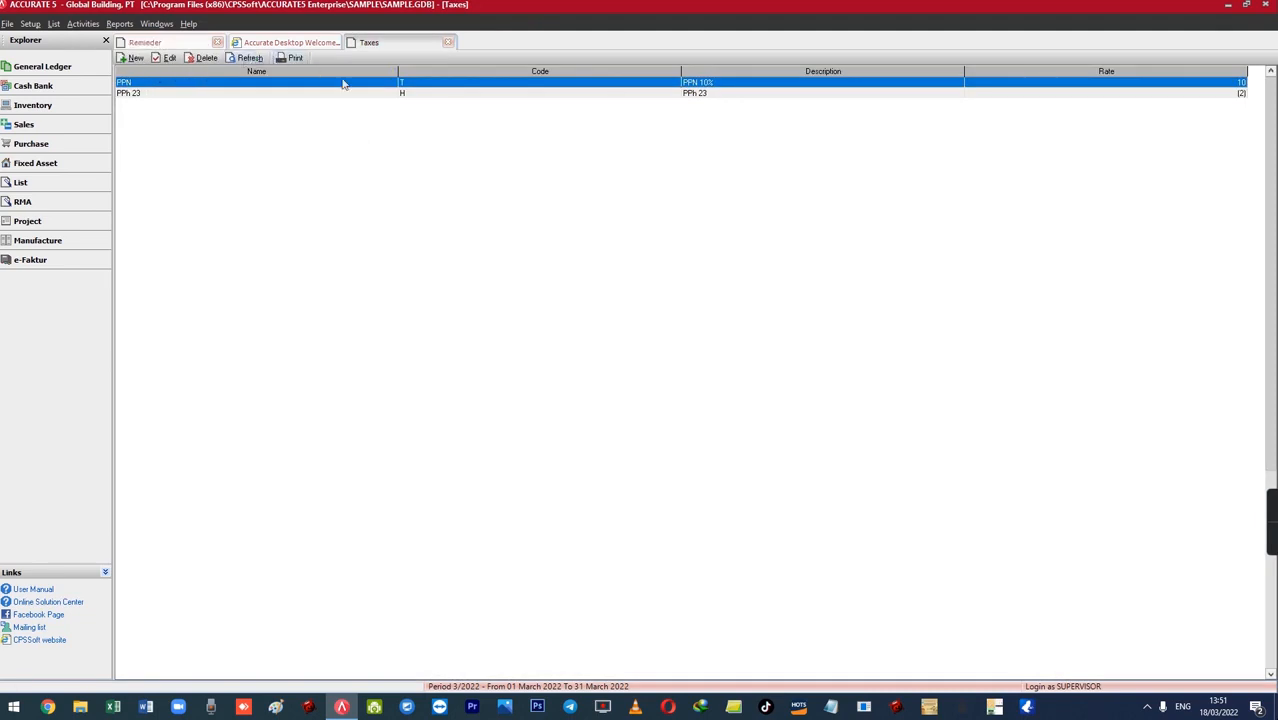
Step: Set the PPN tax rate to 11 percent, save the record and refresh the Taxes list
double_click(453, 86)
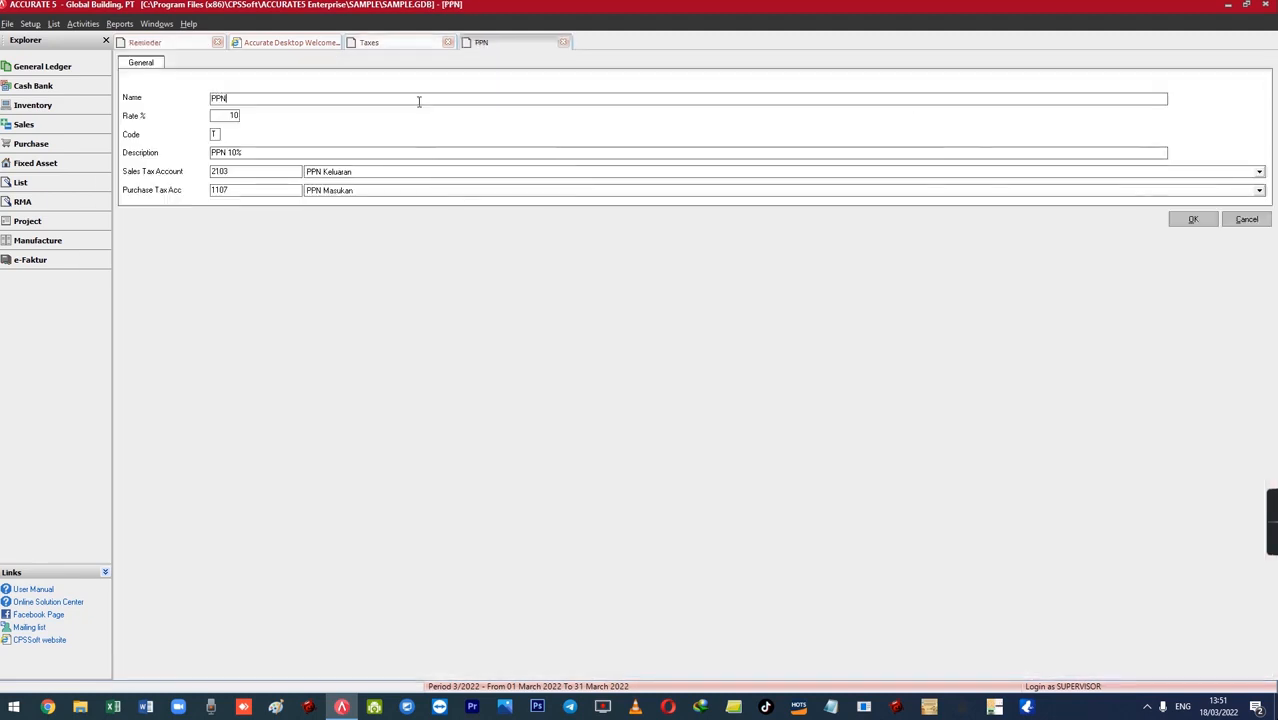
click(228, 116)
text(1)
click(1190, 221)
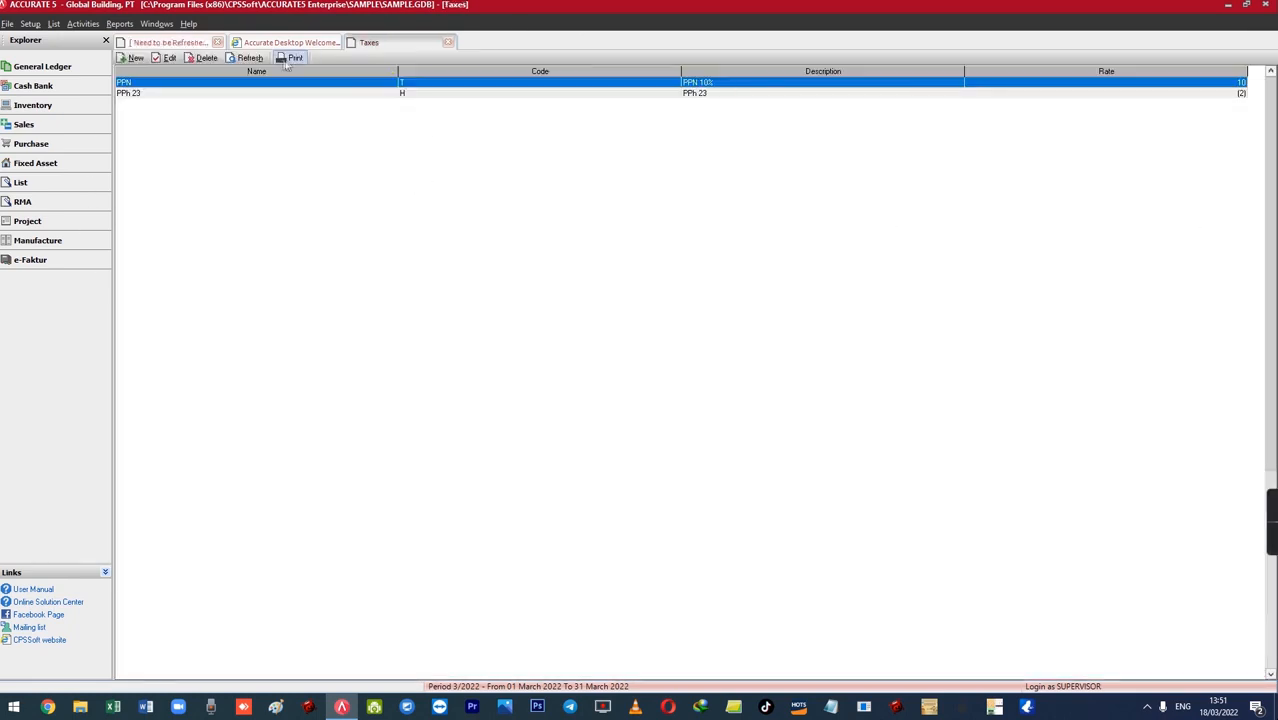
click(250, 58)
Step: Start another sales invoice for the customer CASH IDR to test the changed tax rate
click(83, 23)
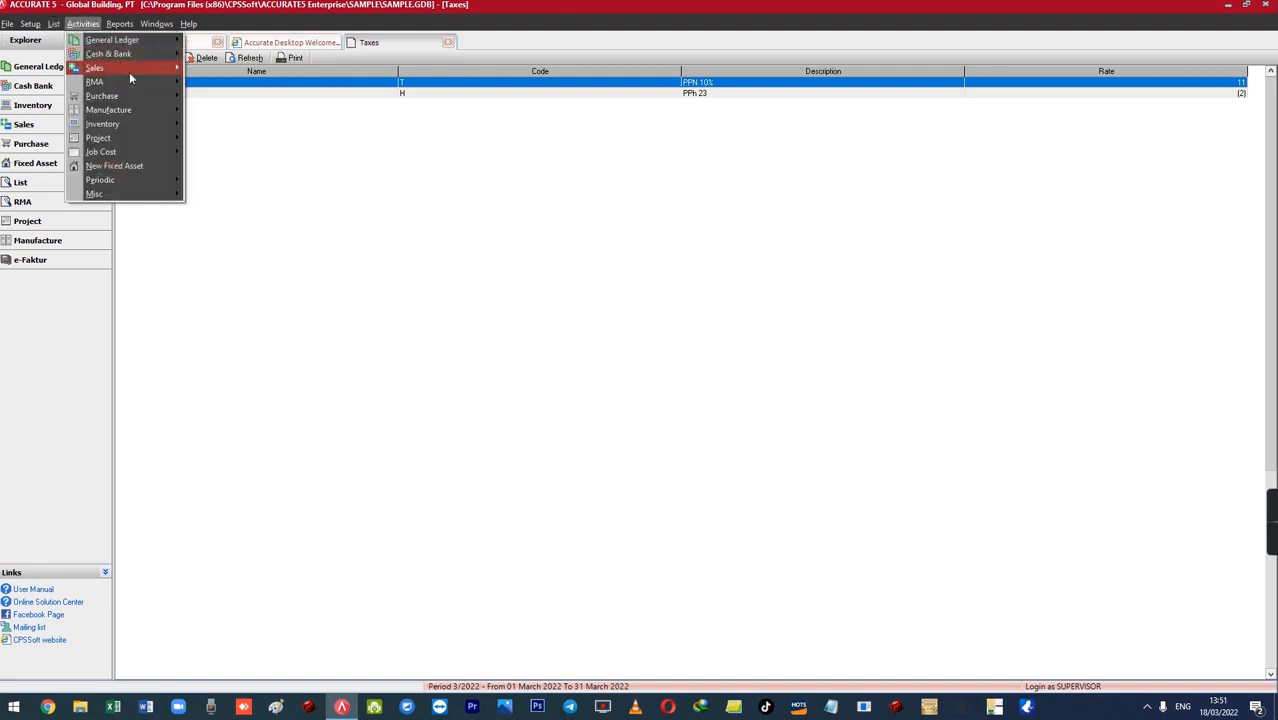
mouse_move(129, 69)
click(249, 110)
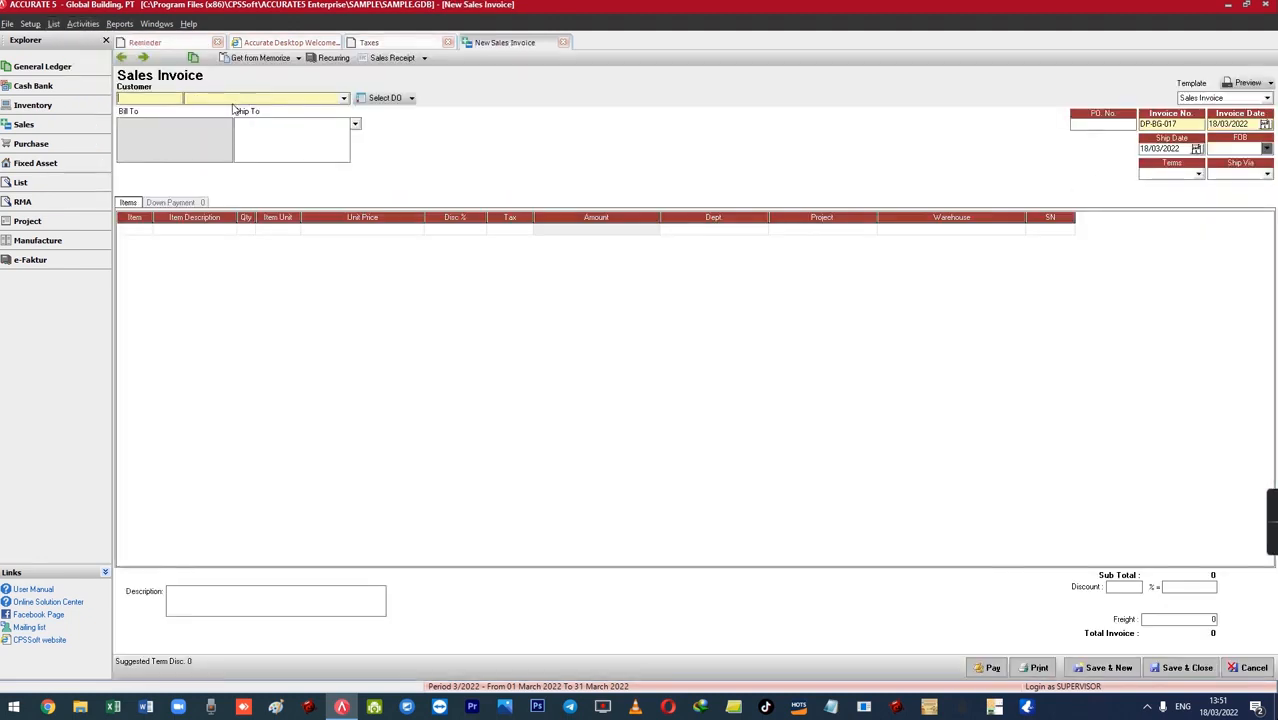
click(238, 100)
click(218, 119)
Step: Add the item AC General LCT 12 to the new invoice and update its totals
click(147, 229)
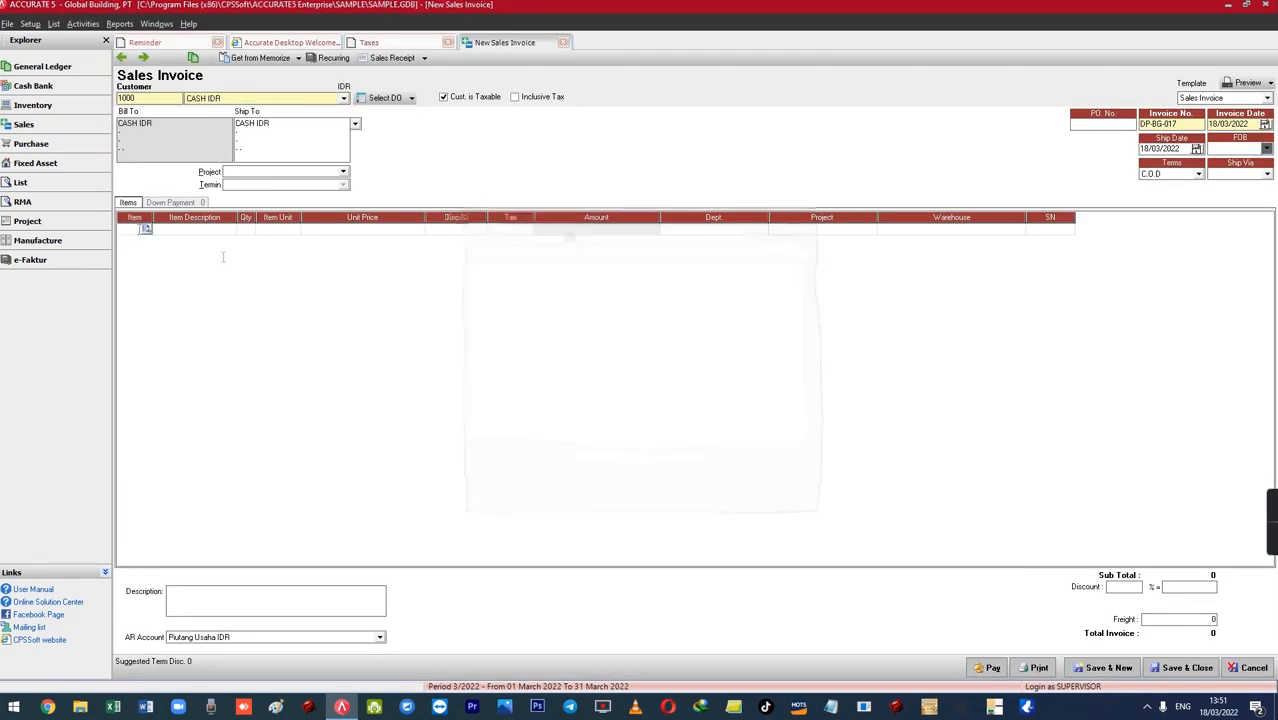
double_click(609, 298)
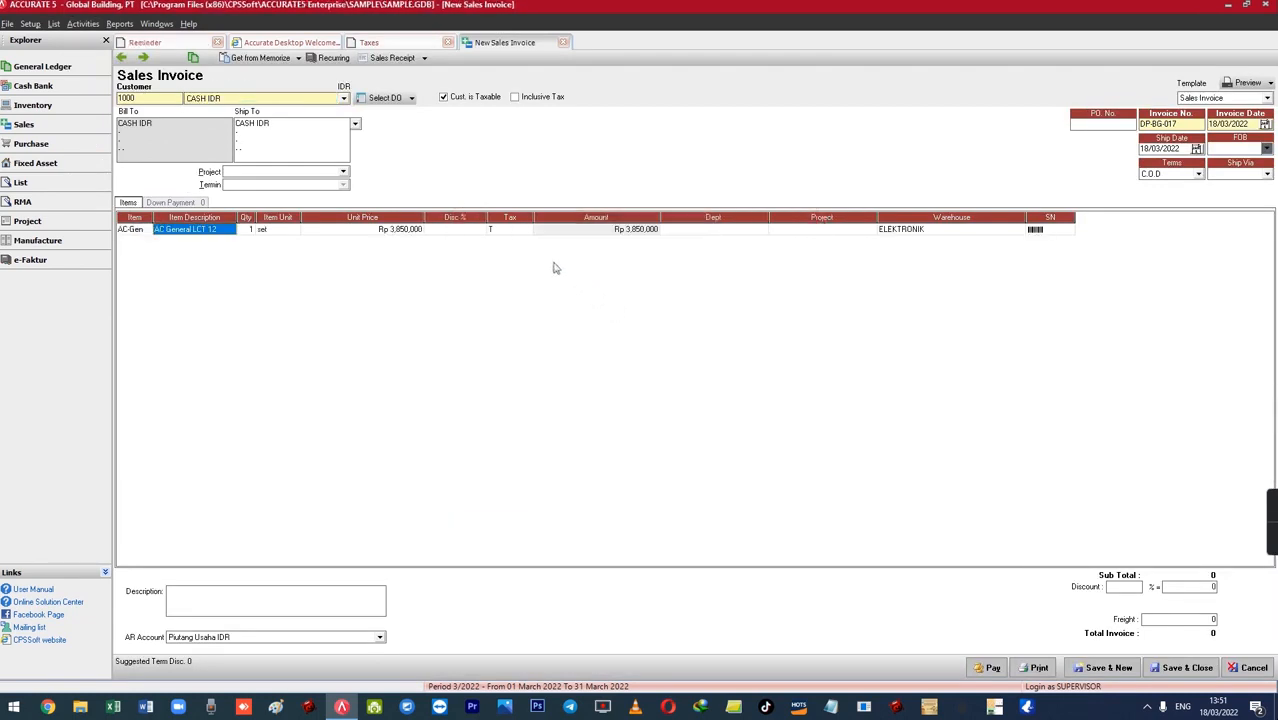
click(591, 228)
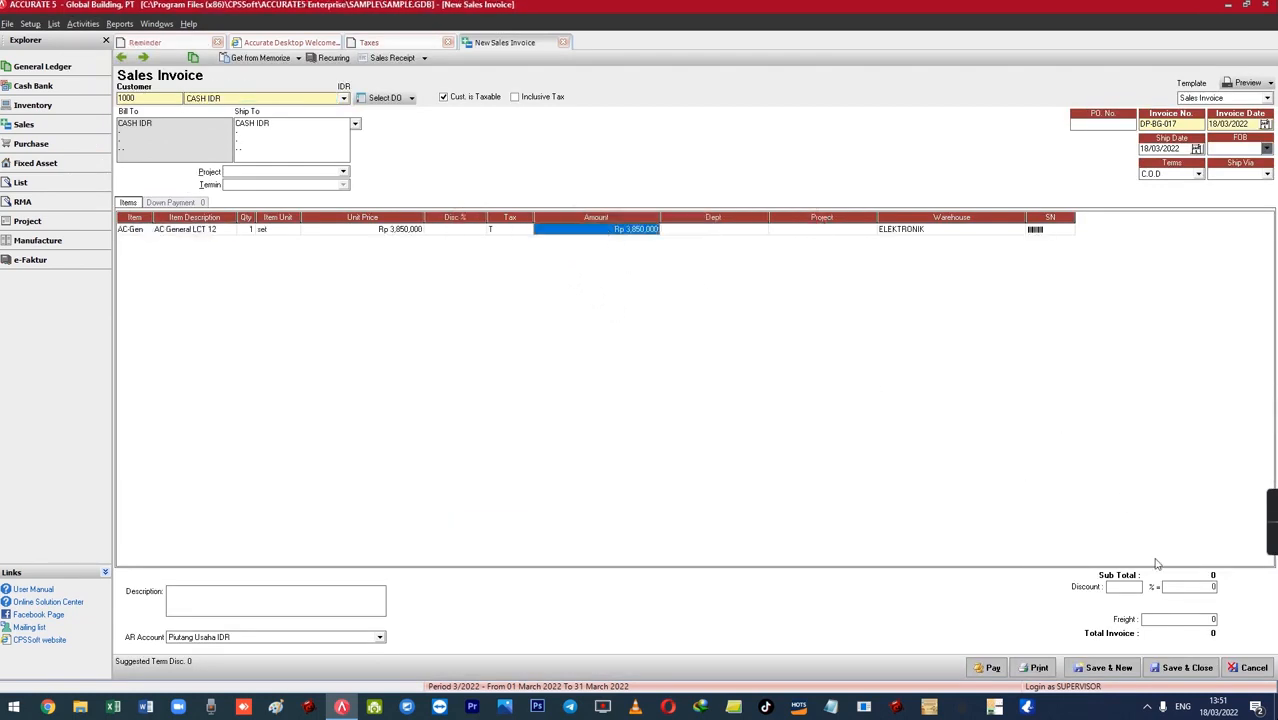
click(1211, 617)
click(610, 390)
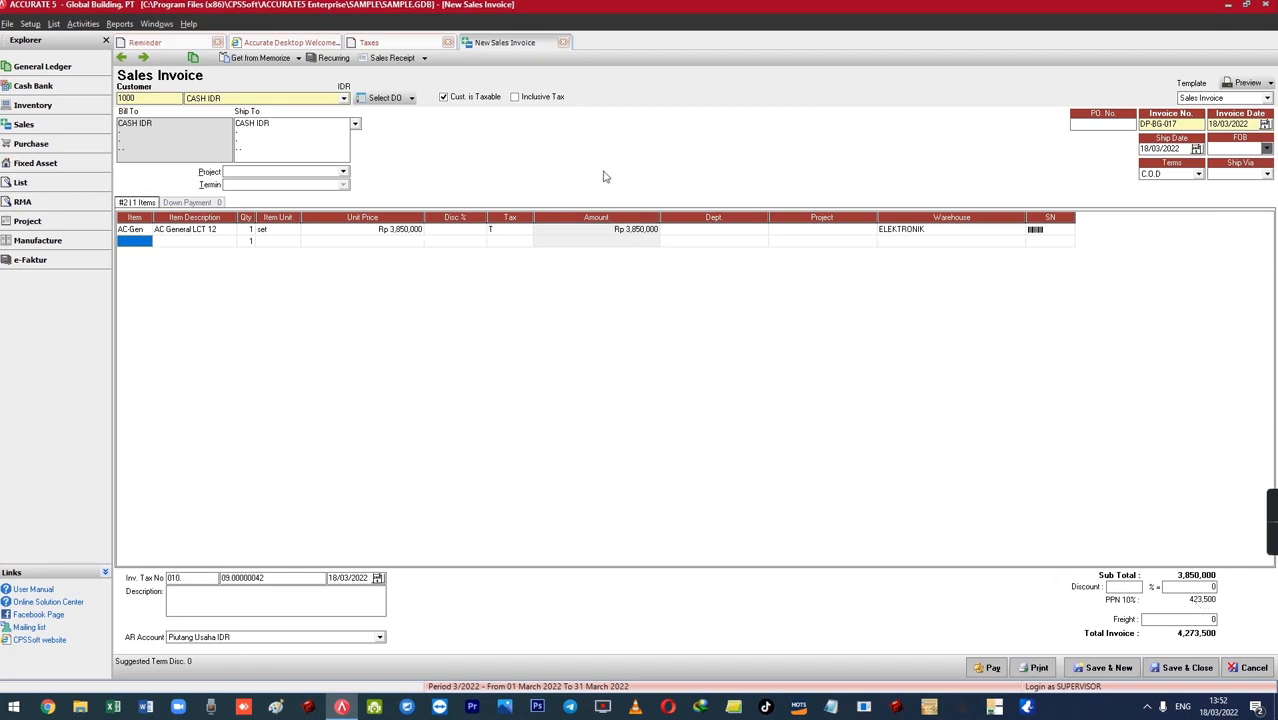
Step: Go back to the previous sales invoice and compare its PPN amount with the rate in the Taxes list
click(122, 58)
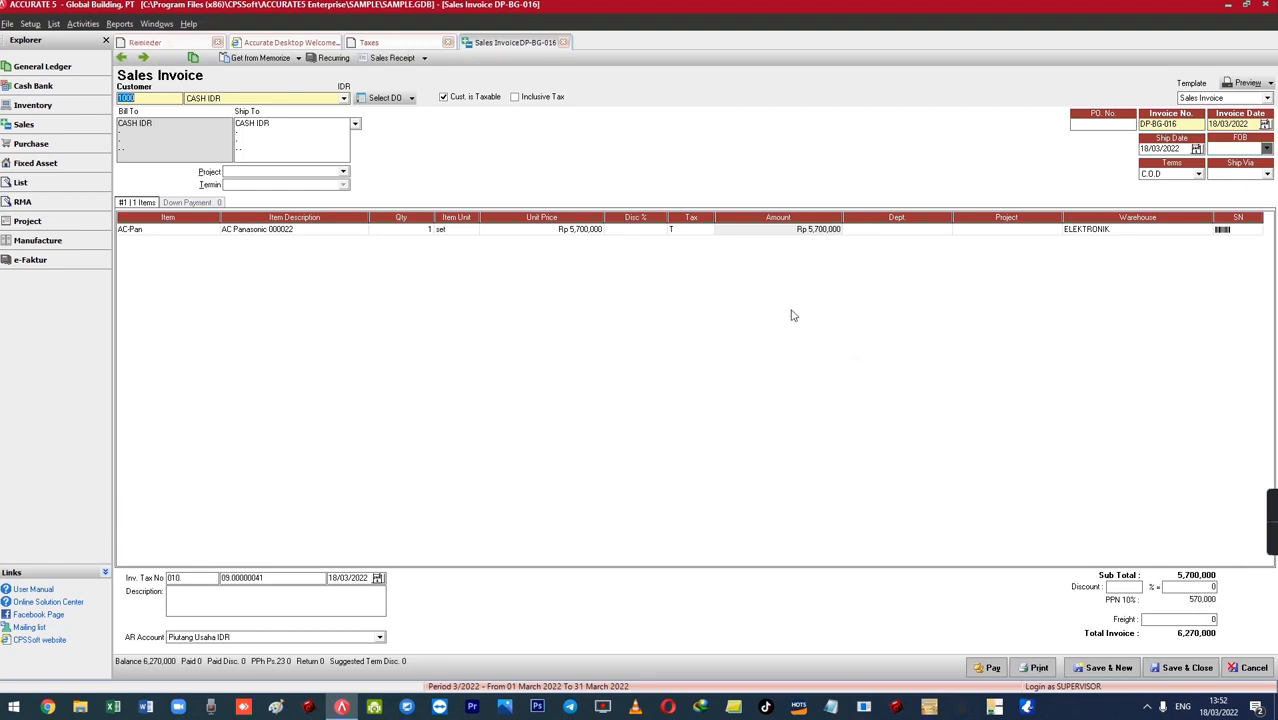
click(369, 42)
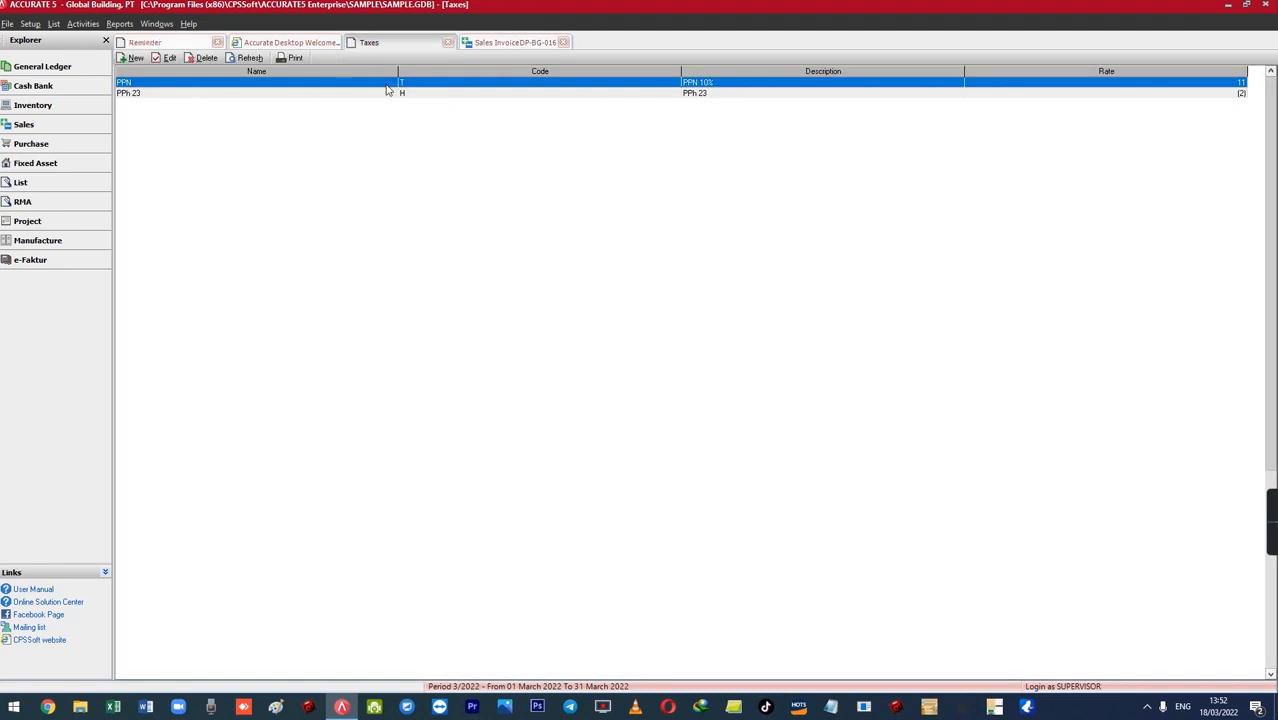
click(505, 43)
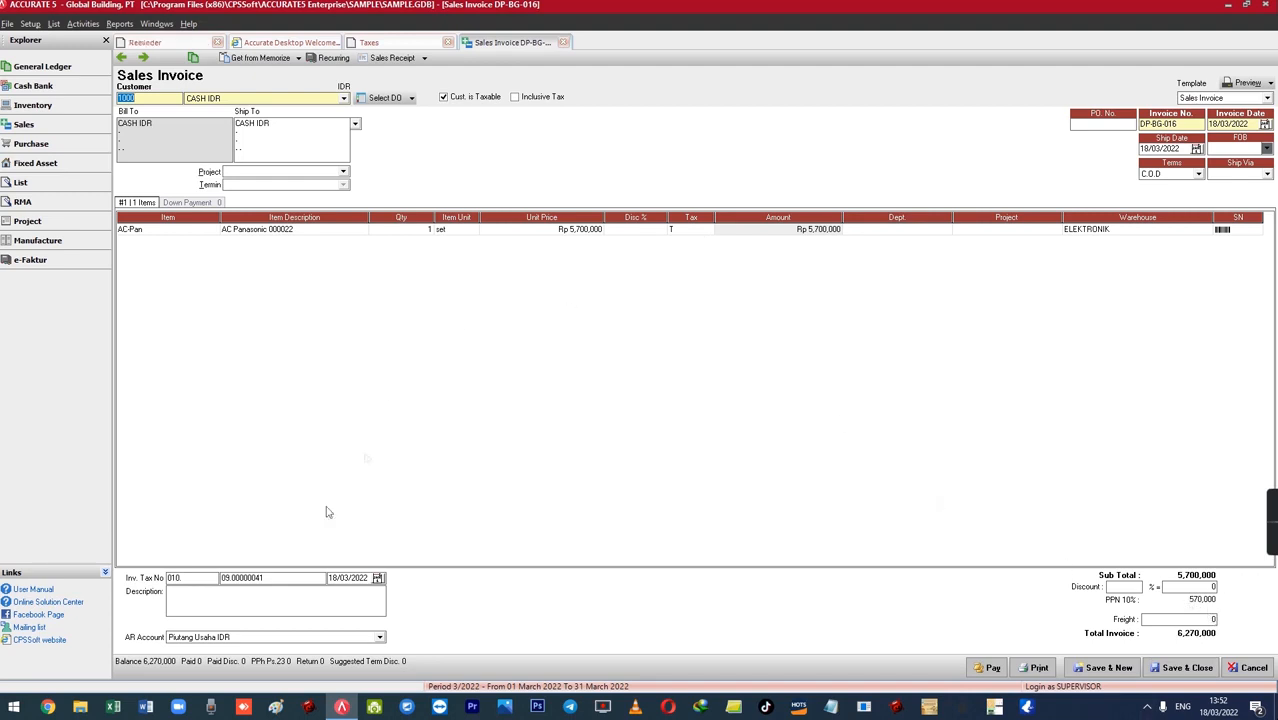
Step: Set the quantity of AC Panasonic 000022 to 2 in the existing invoice and update its totals
click(1262, 124)
click(398, 230)
text(2)
key(Tab)
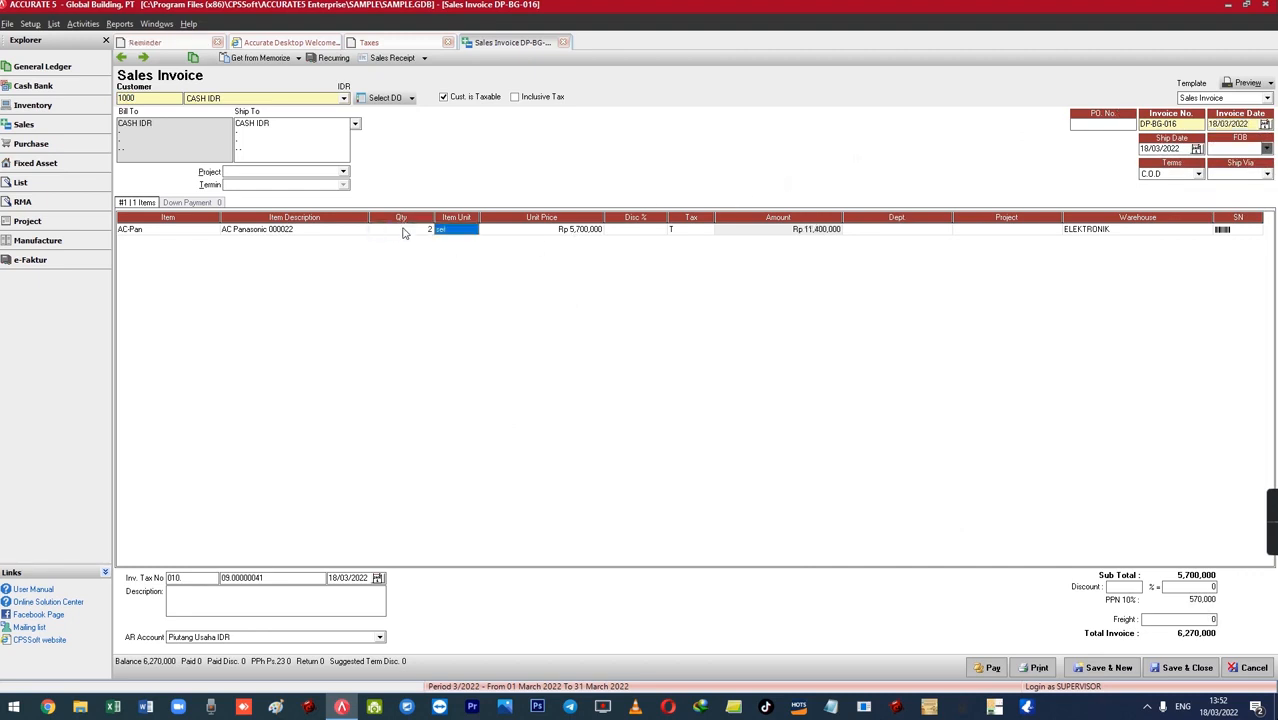
key(Down)
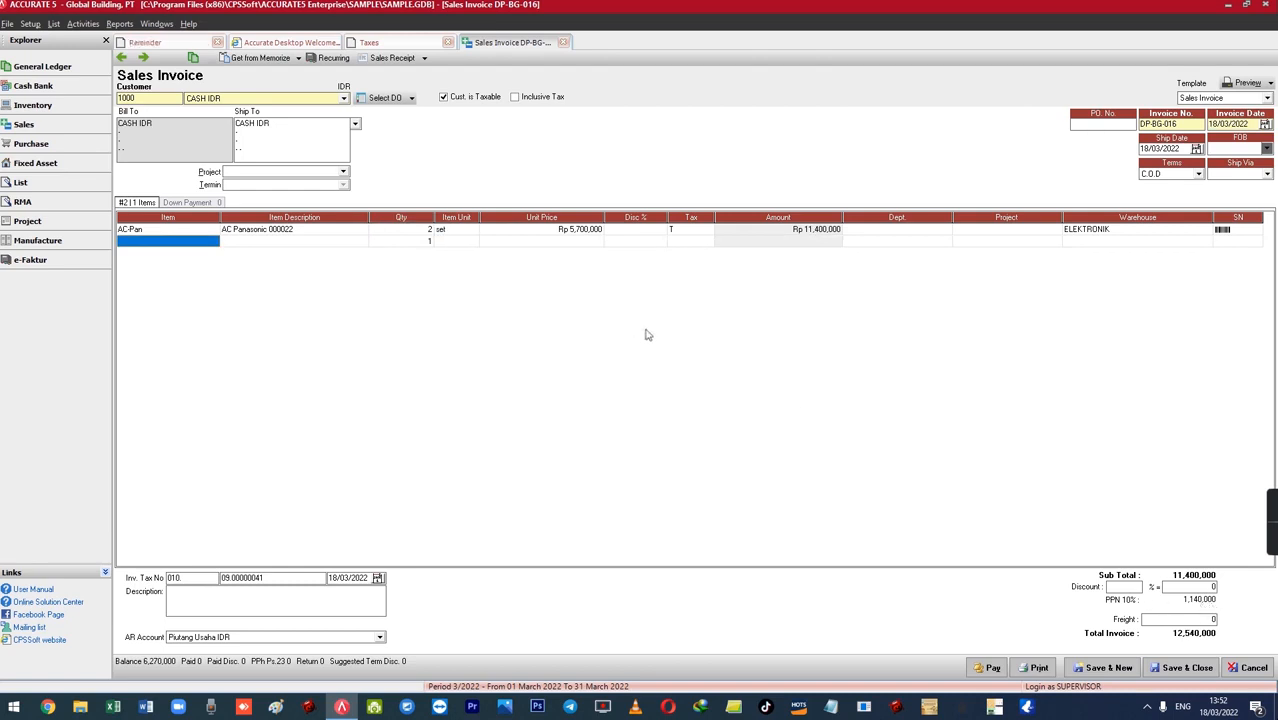
key(Up)
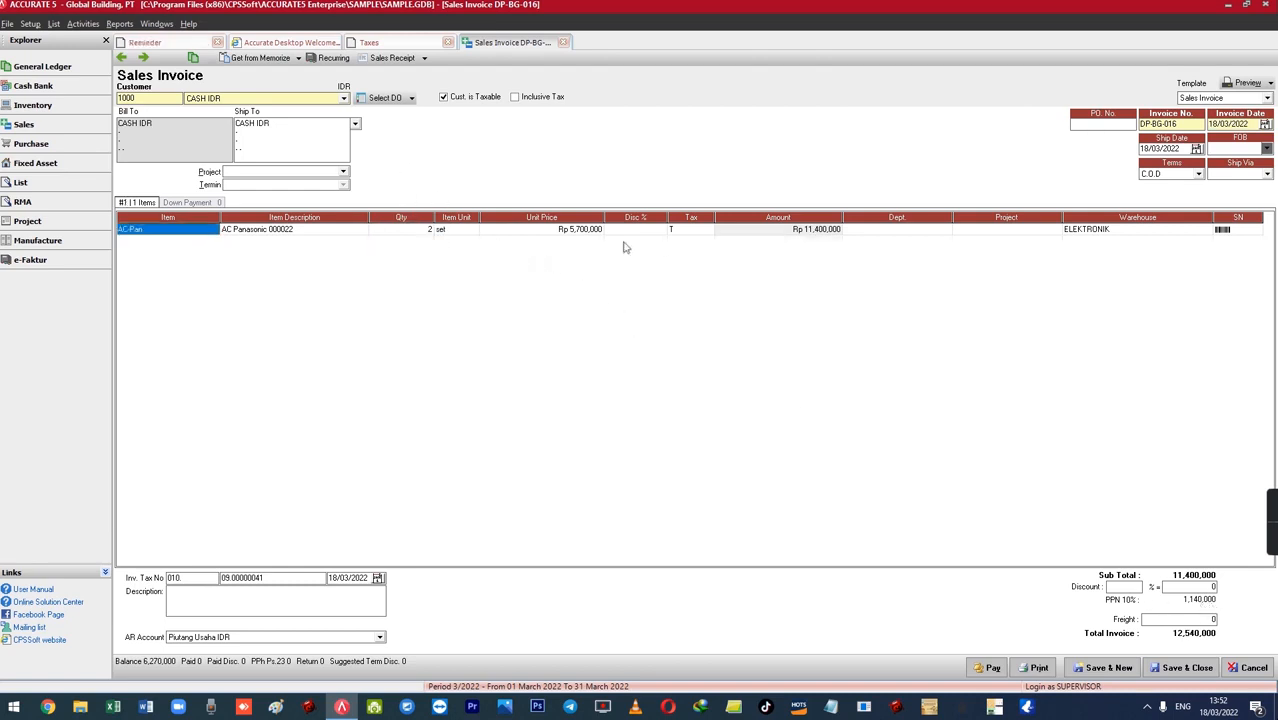
Step: Set the unit price of AC Panasonic 000022 to Rp 6,000,000 and update the invoice totals
click(599, 236)
text(6.0)
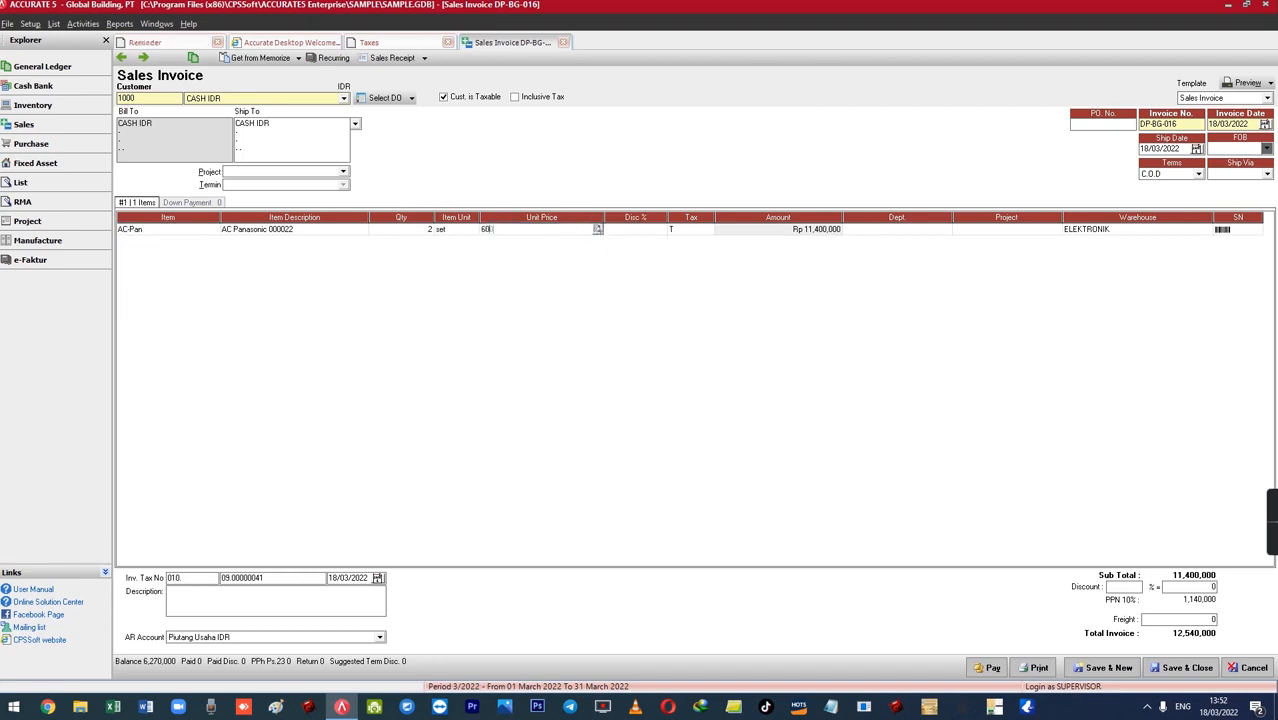
text(00.000)
key(Return)
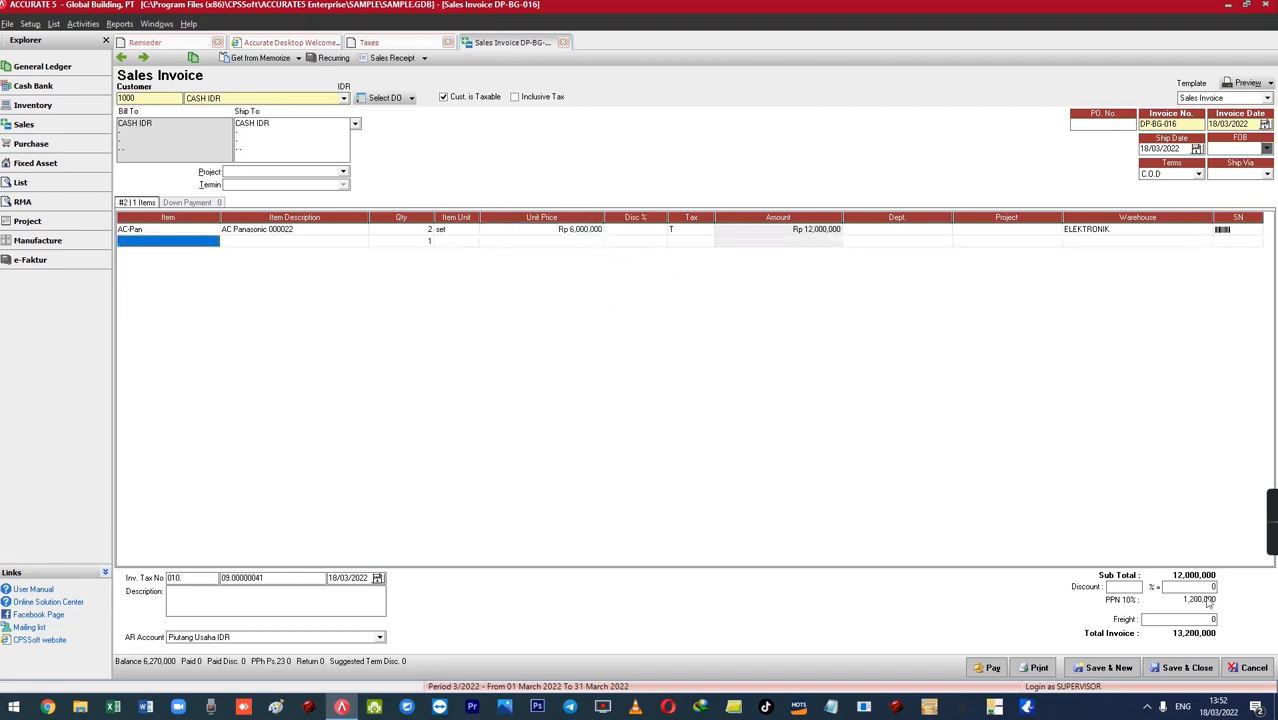
key(Up)
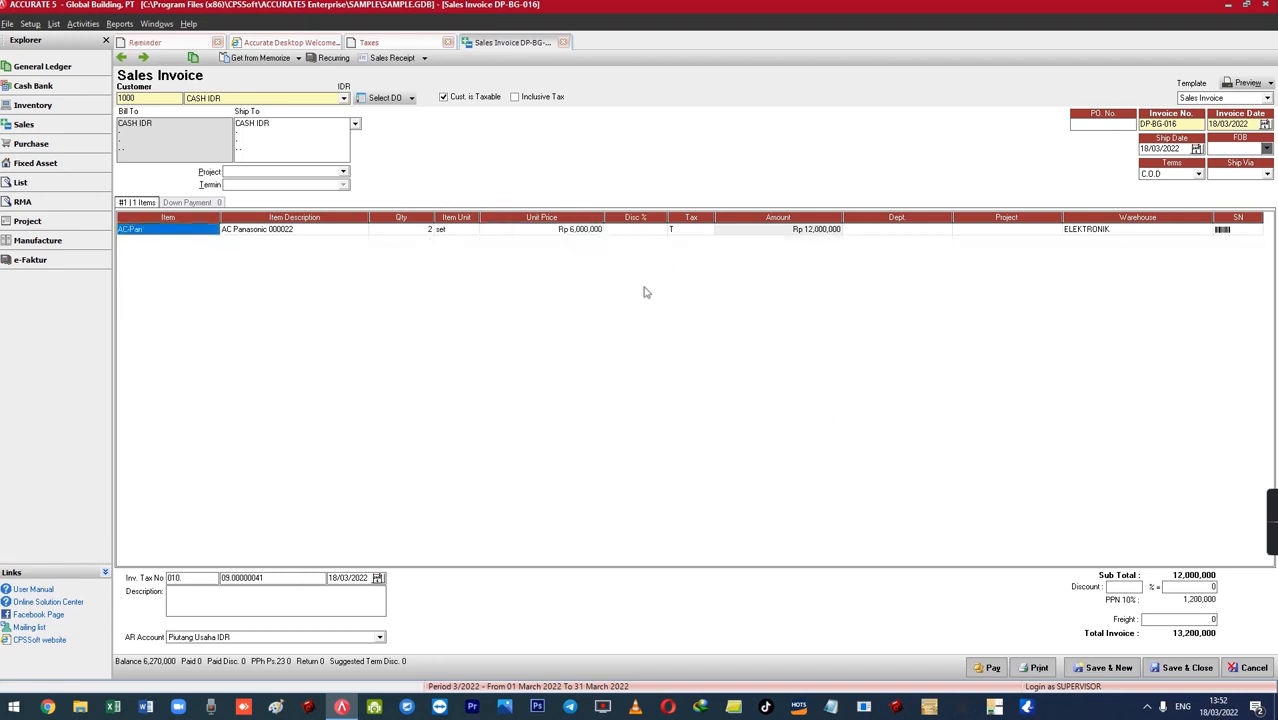
Step: Save the edited sales invoice and review its transaction journal
click(122, 58)
click(122, 60)
click(194, 59)
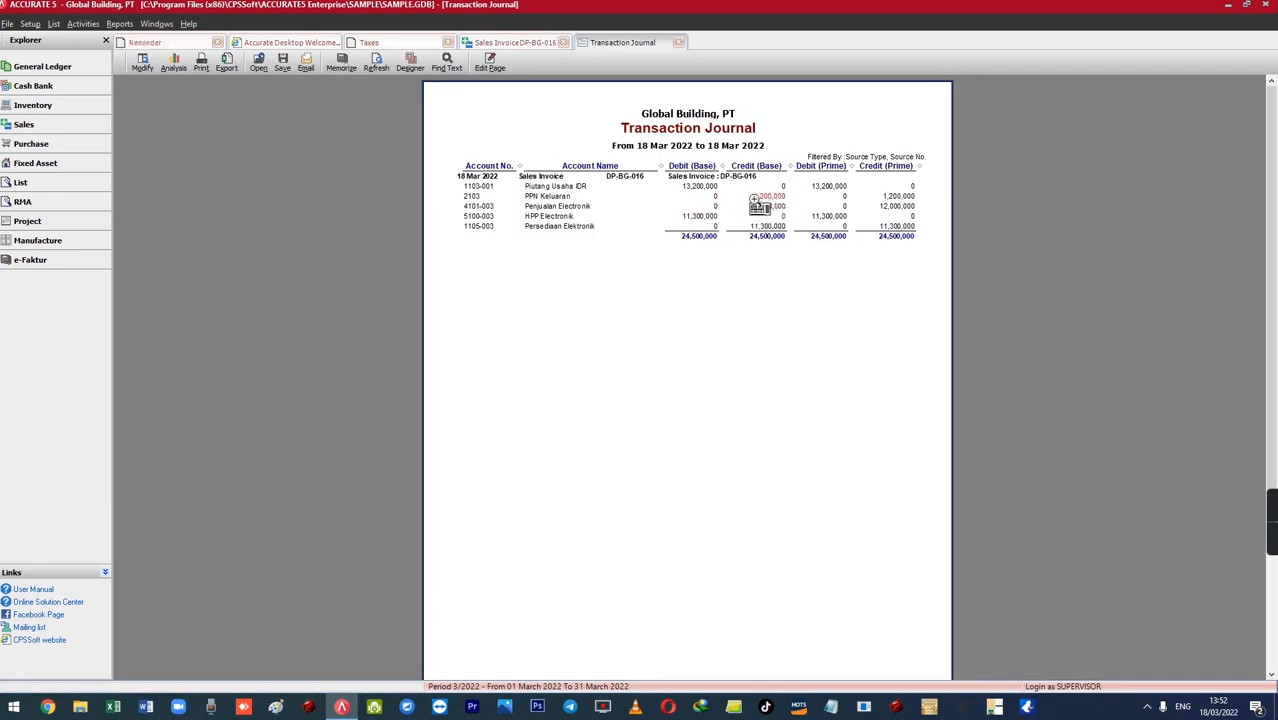
click(679, 42)
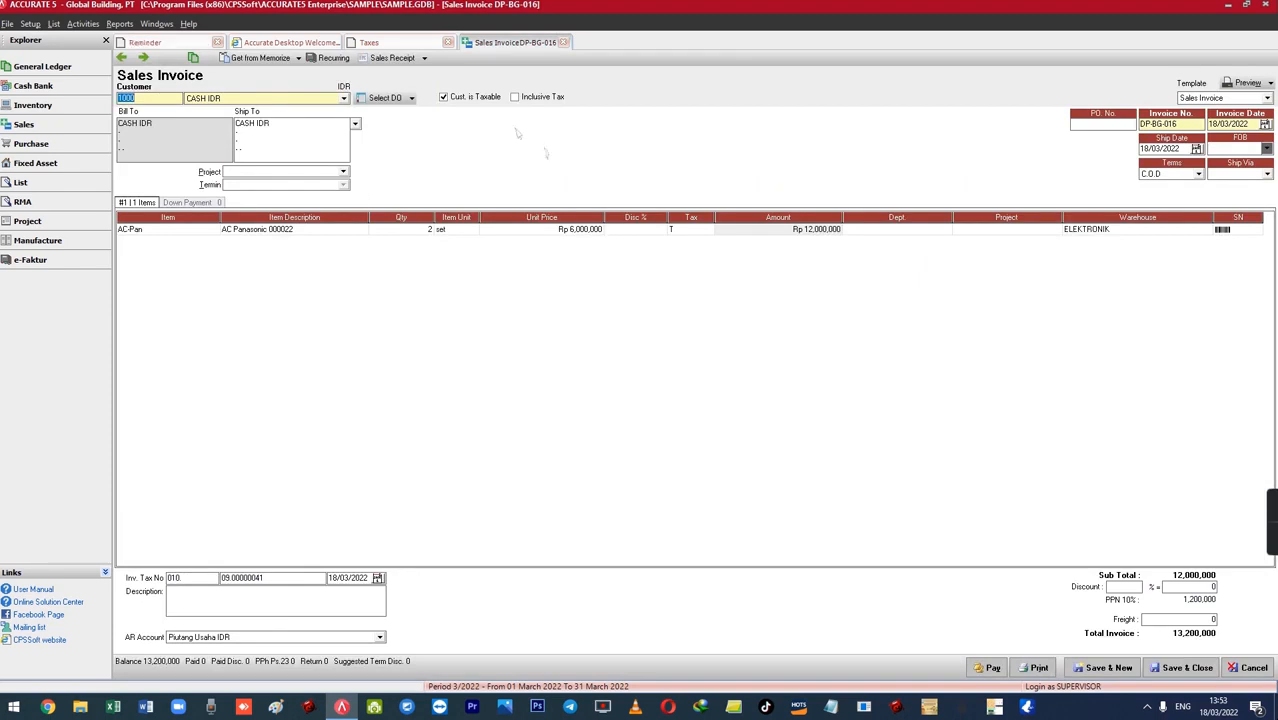
Step: Turn Cust. is Taxable off and on again in the invoice to recalculate its PPN amount
click(444, 97)
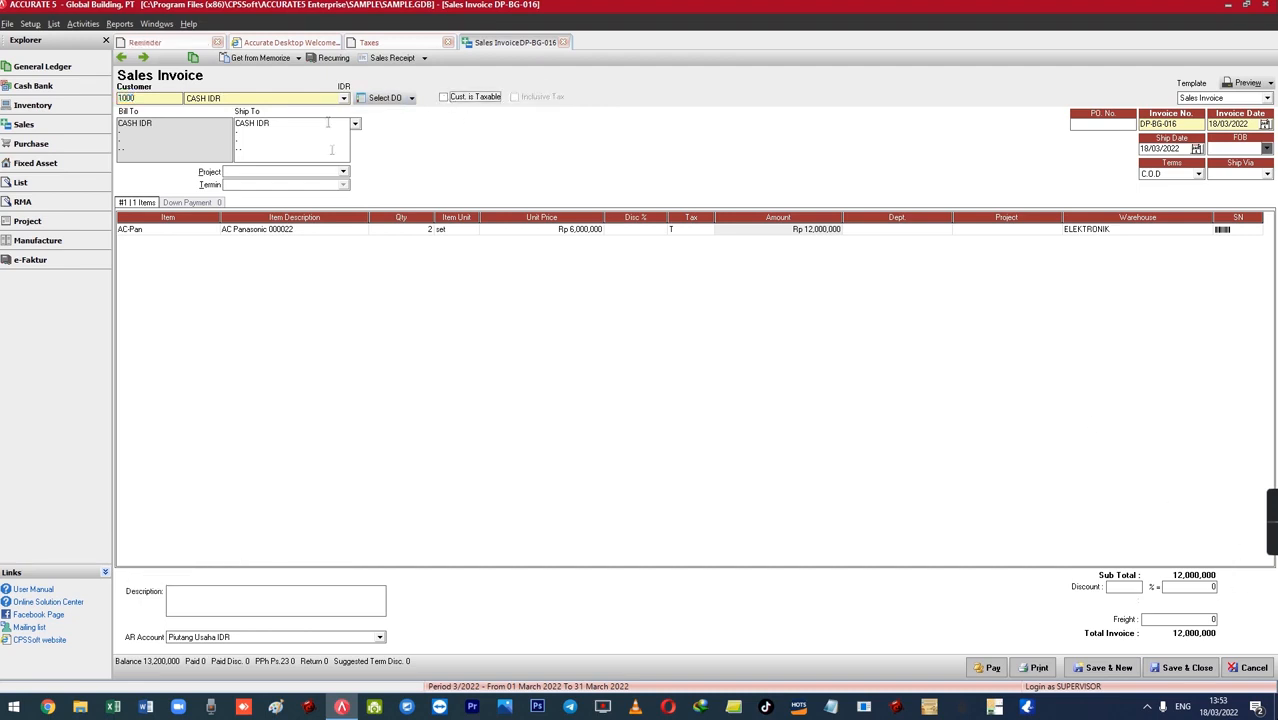
click(444, 97)
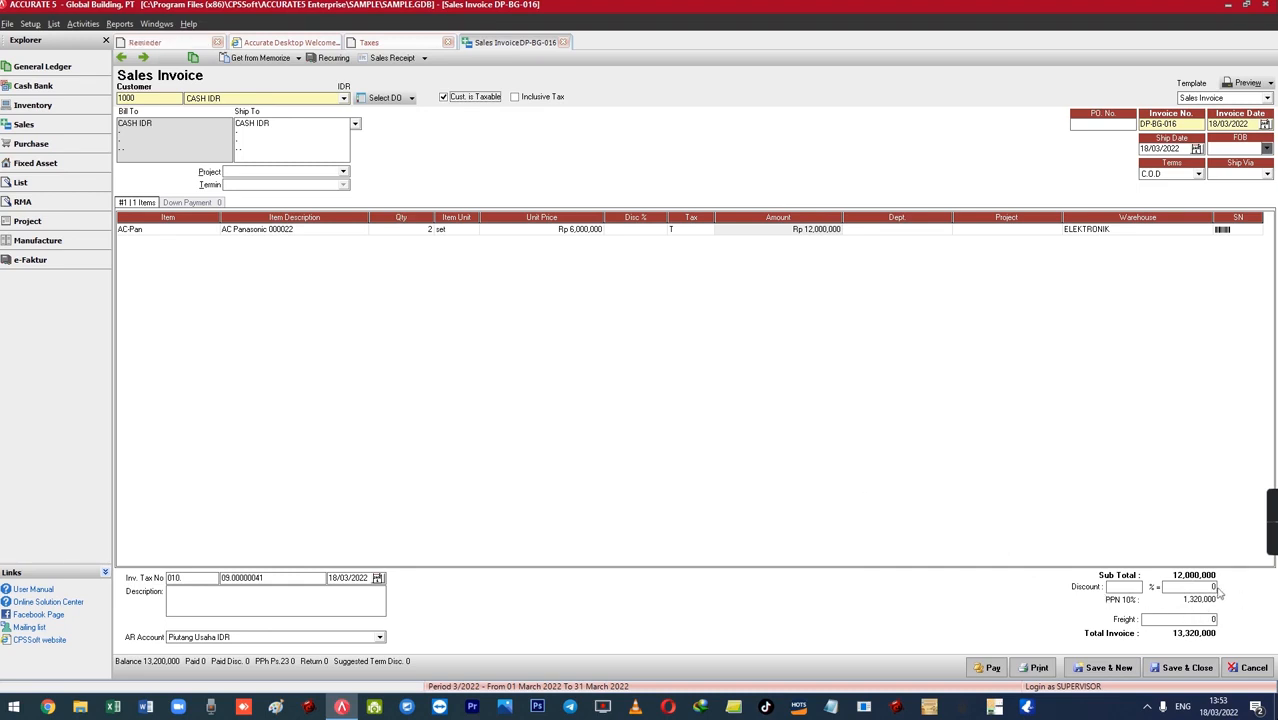
Step: Look at the accounting period settings in Company Info and leave them without changes
click(30, 23)
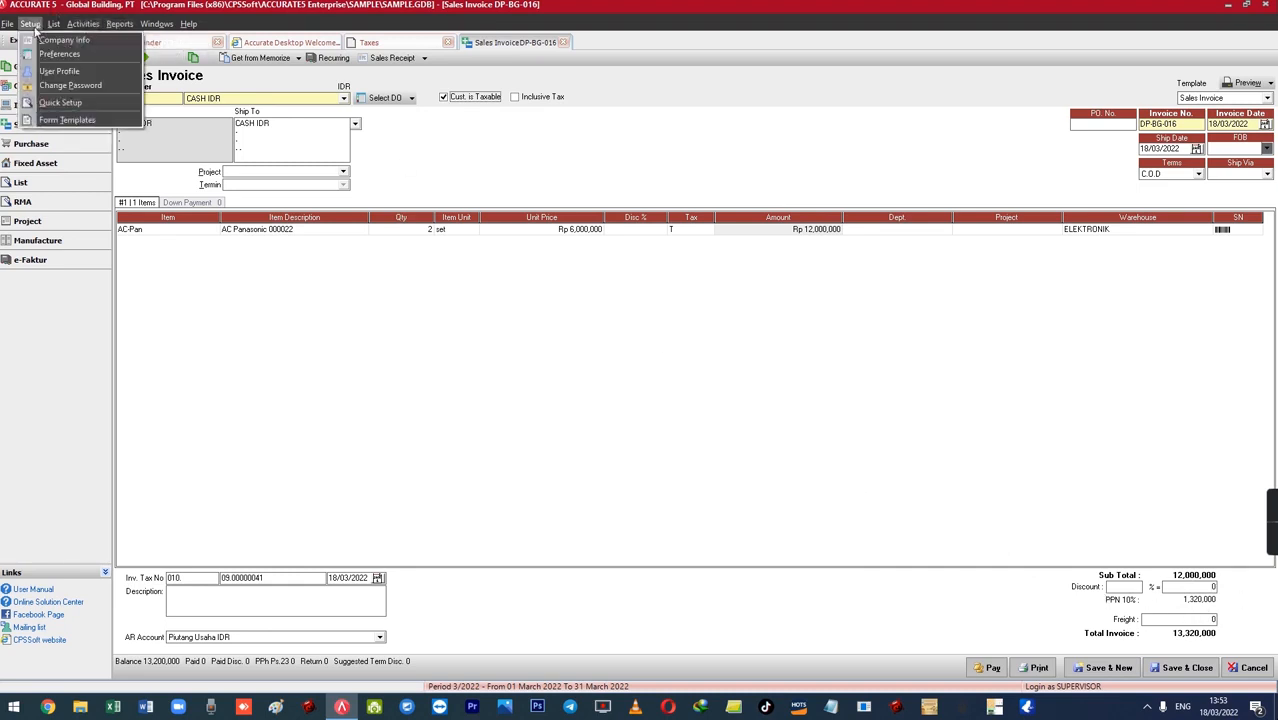
click(60, 40)
click(180, 59)
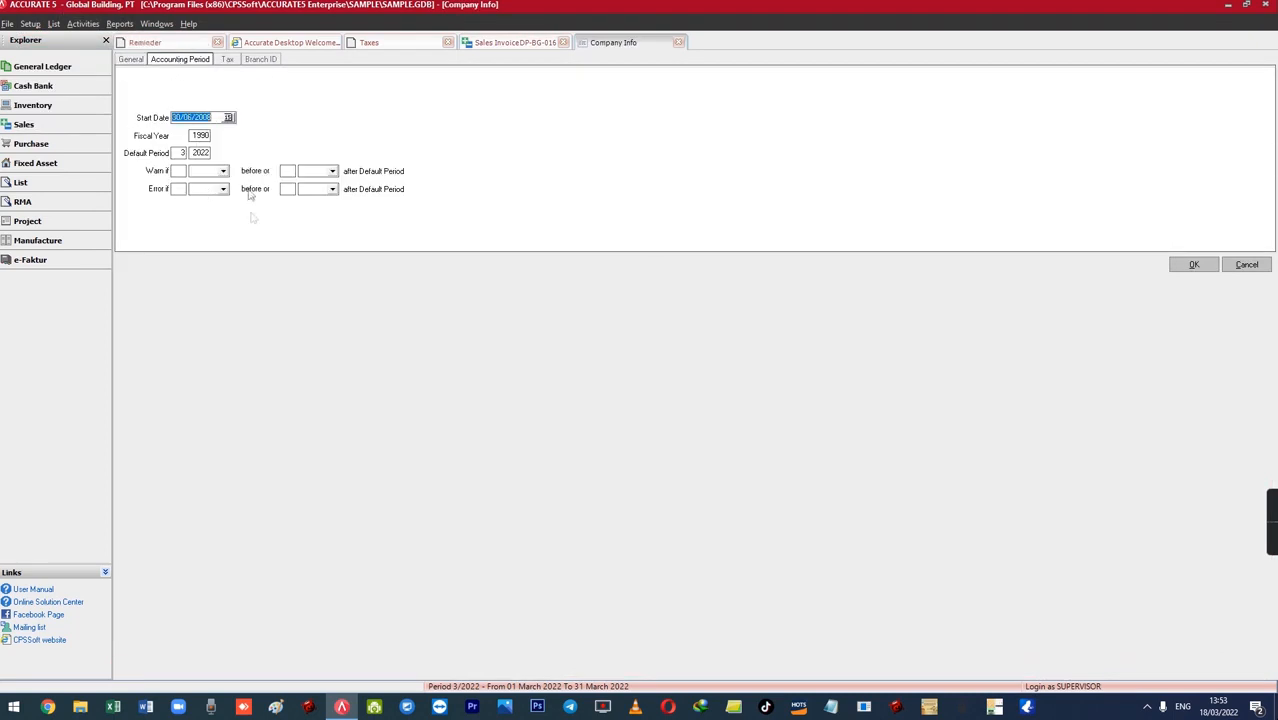
click(1247, 265)
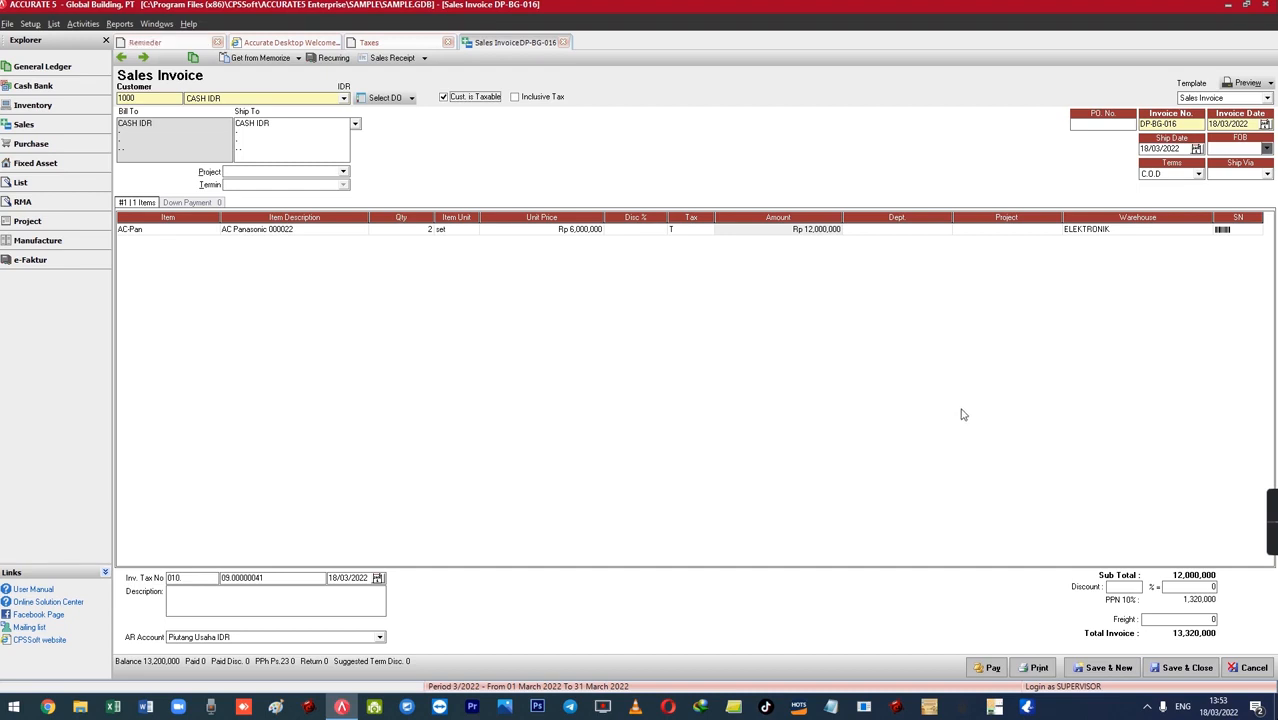
Step: Close the sales invoice and return to the Taxes list
click(318, 231)
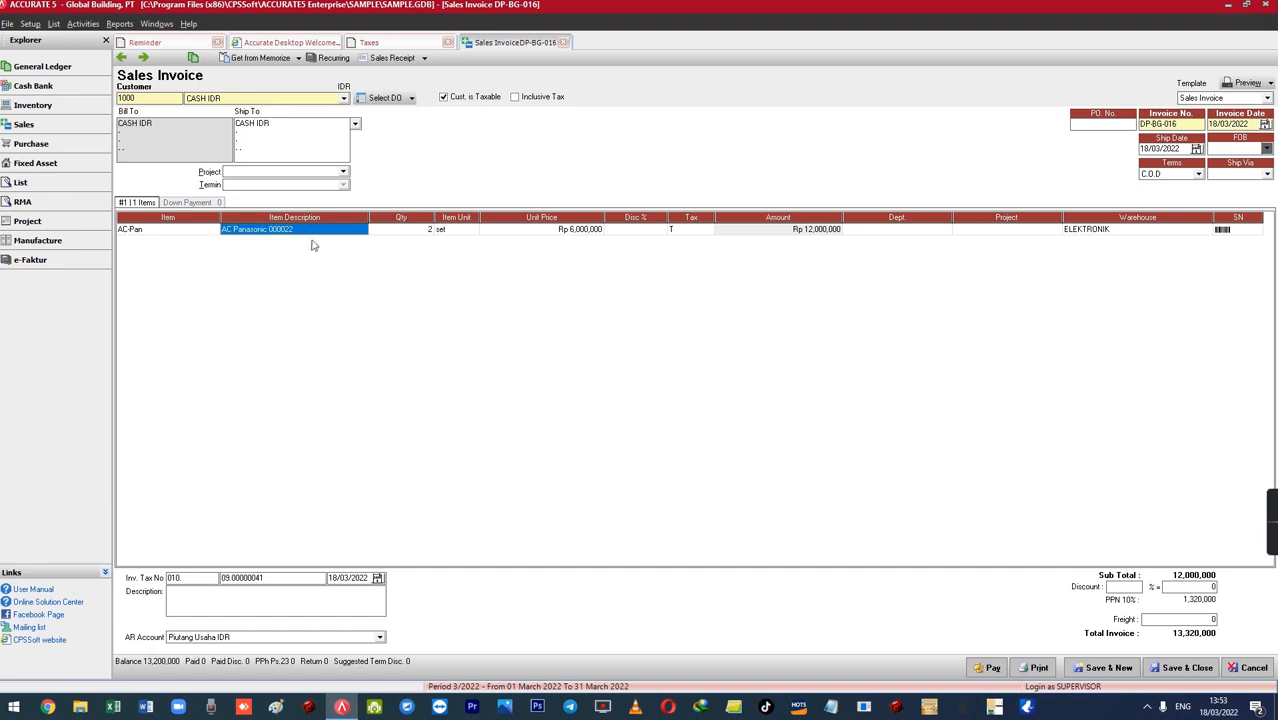
click(563, 42)
click(636, 387)
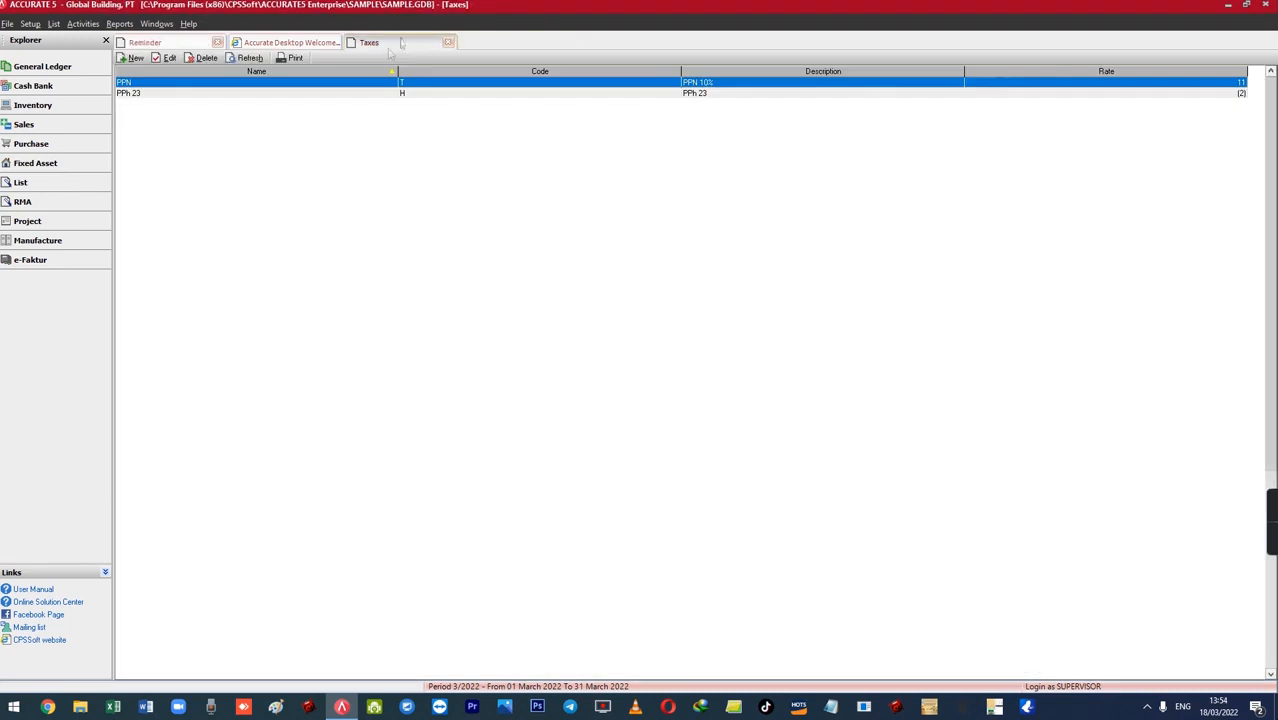
Step: Start a new tax in a floating window, named Pajak 11% 2022 with a rate of 11%
click(134, 58)
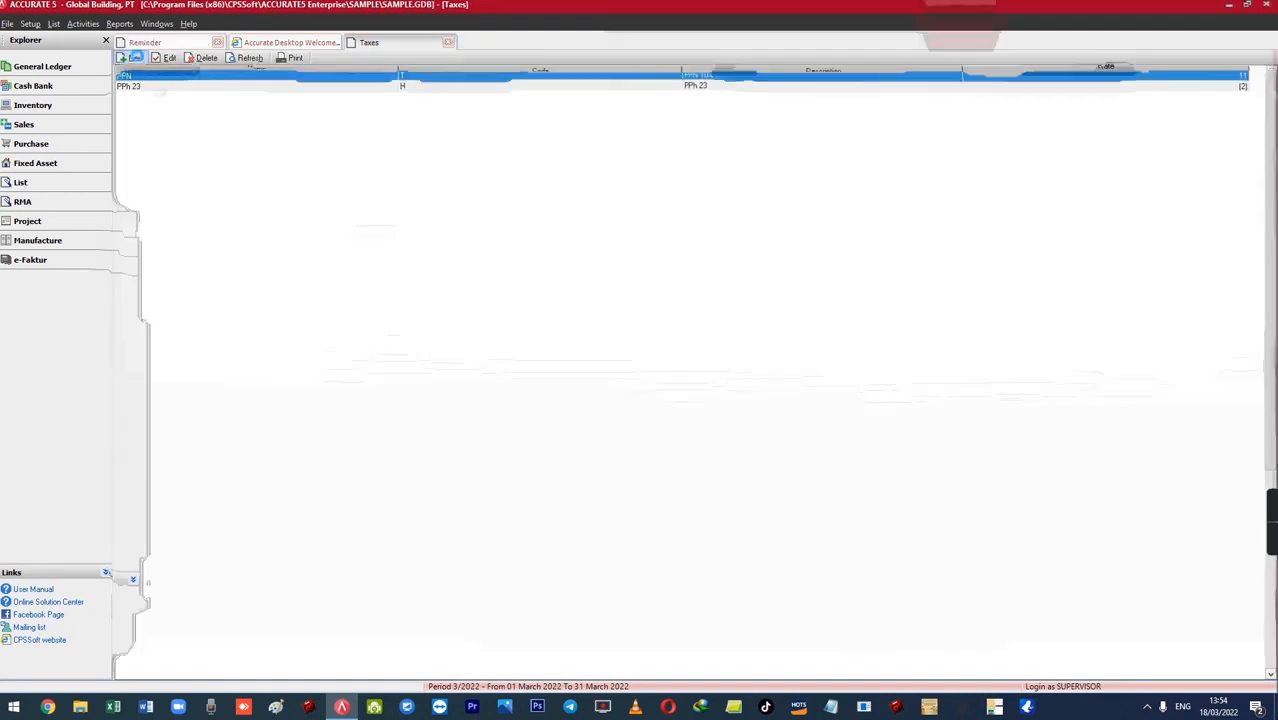
right_click(510, 43)
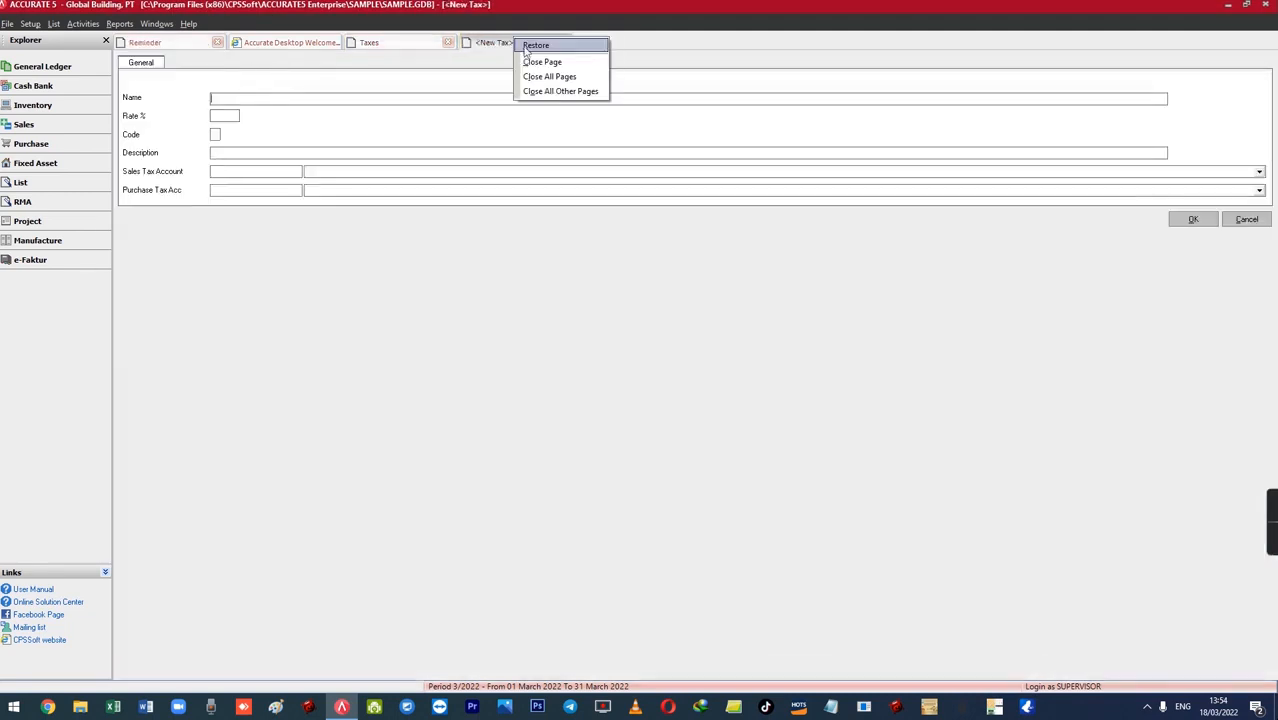
click(537, 47)
drag(413, 63, 419, 170)
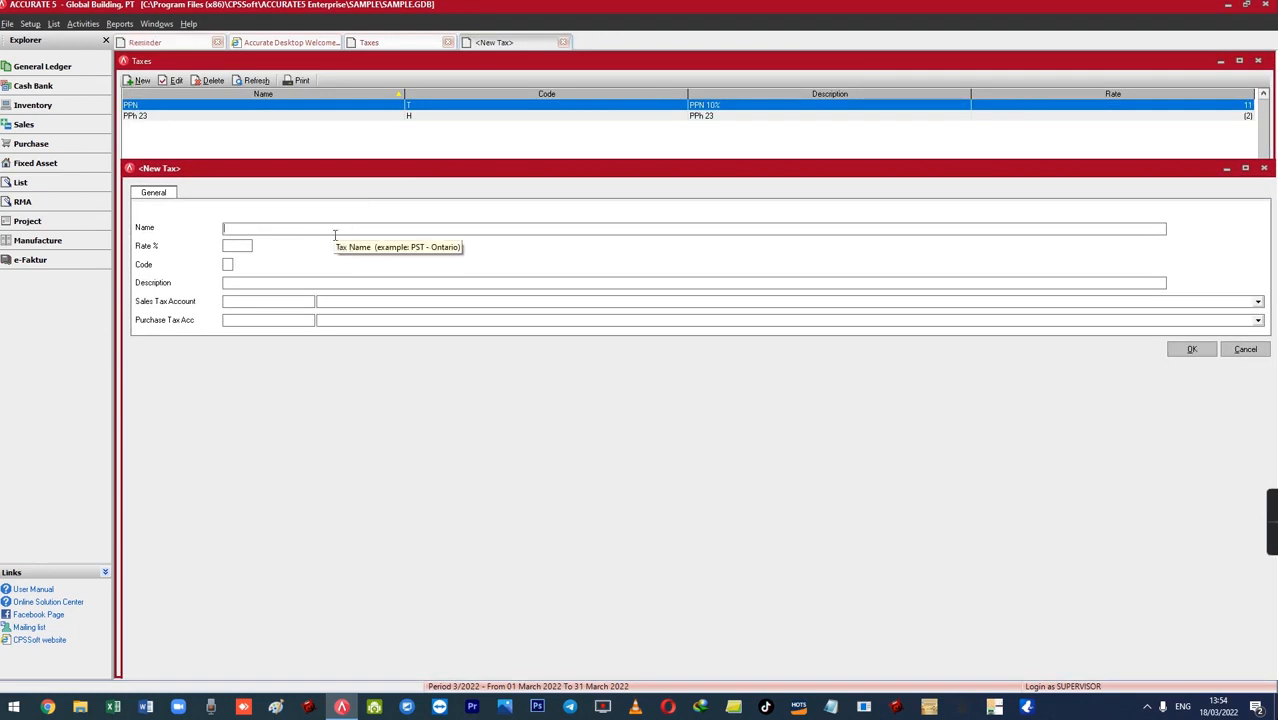
text(Pajak 11% 2022)
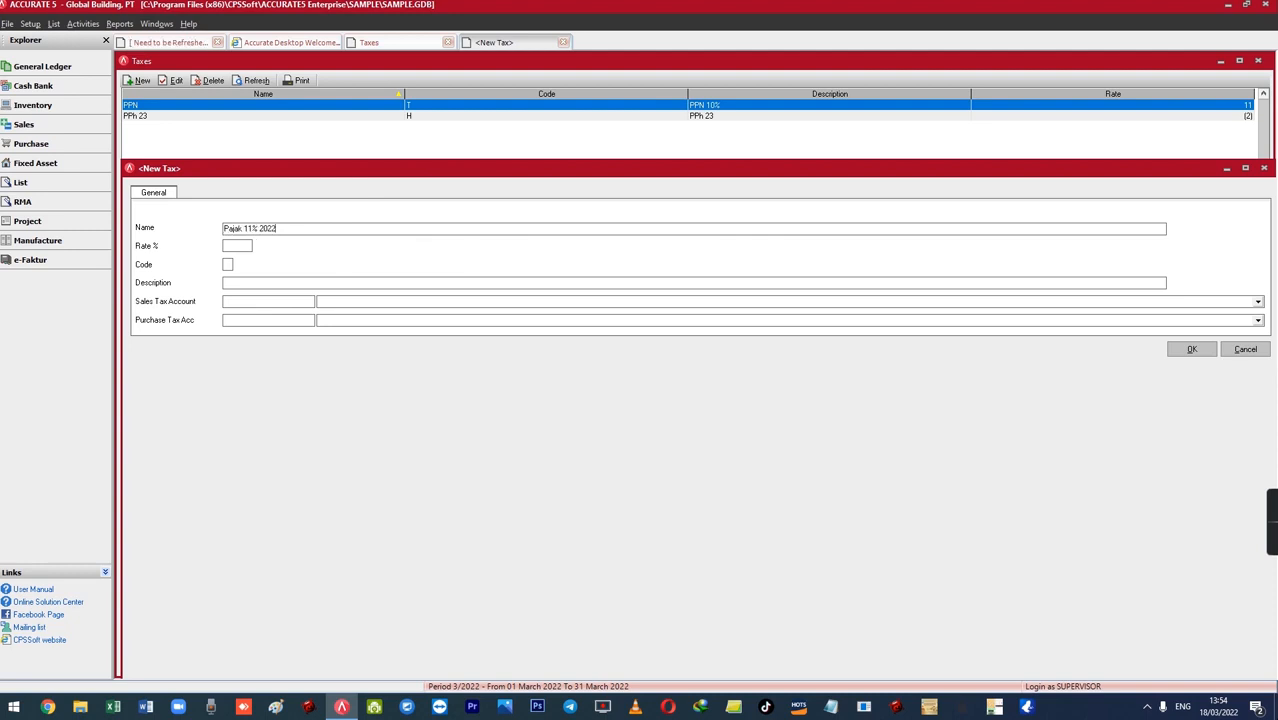
key(Tab)
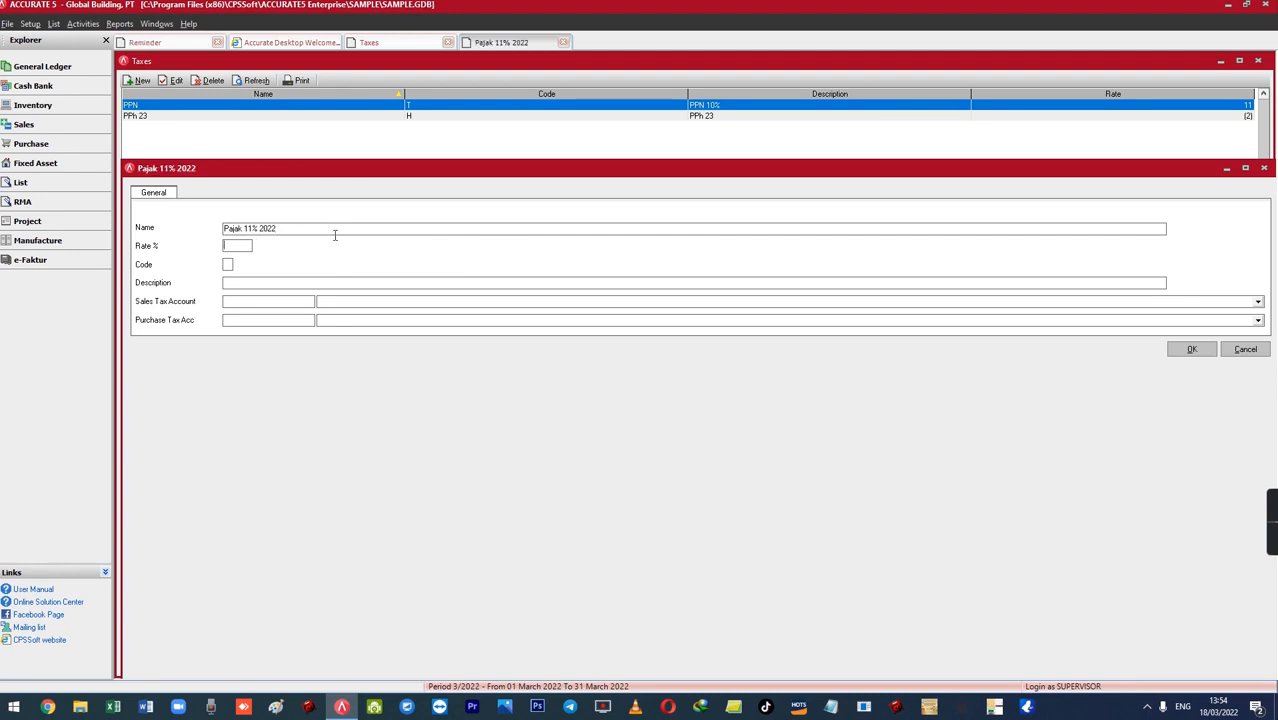
text(11)
key(Tab)
Step: Set the new tax's code to P and its description to Pajak 11% 2022
key(Tab)
text(Pajak 11% 2)
key(BackSpace)
text(11% 2022)
key(Tab)
Step: Open the existing PPN tax and place the Pajak 11% 2022 form below it to compare their tax accounts
double_click(248, 111)
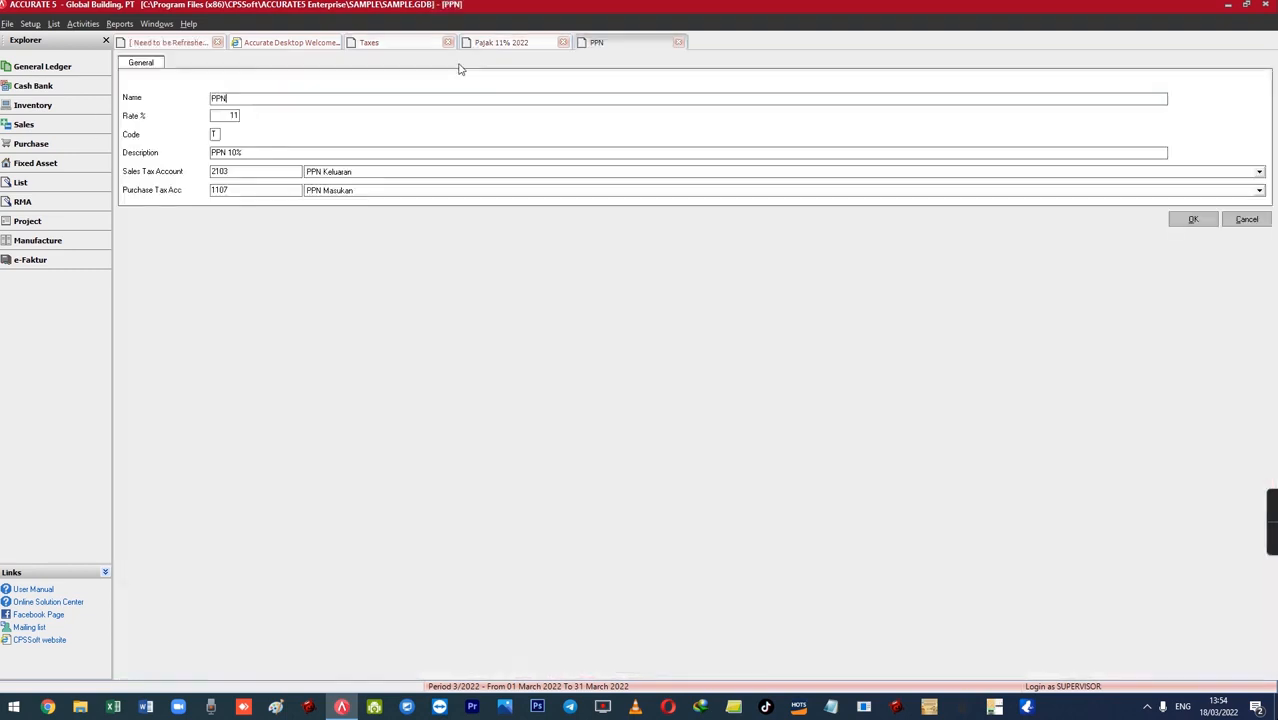
click(492, 44)
right_click(494, 42)
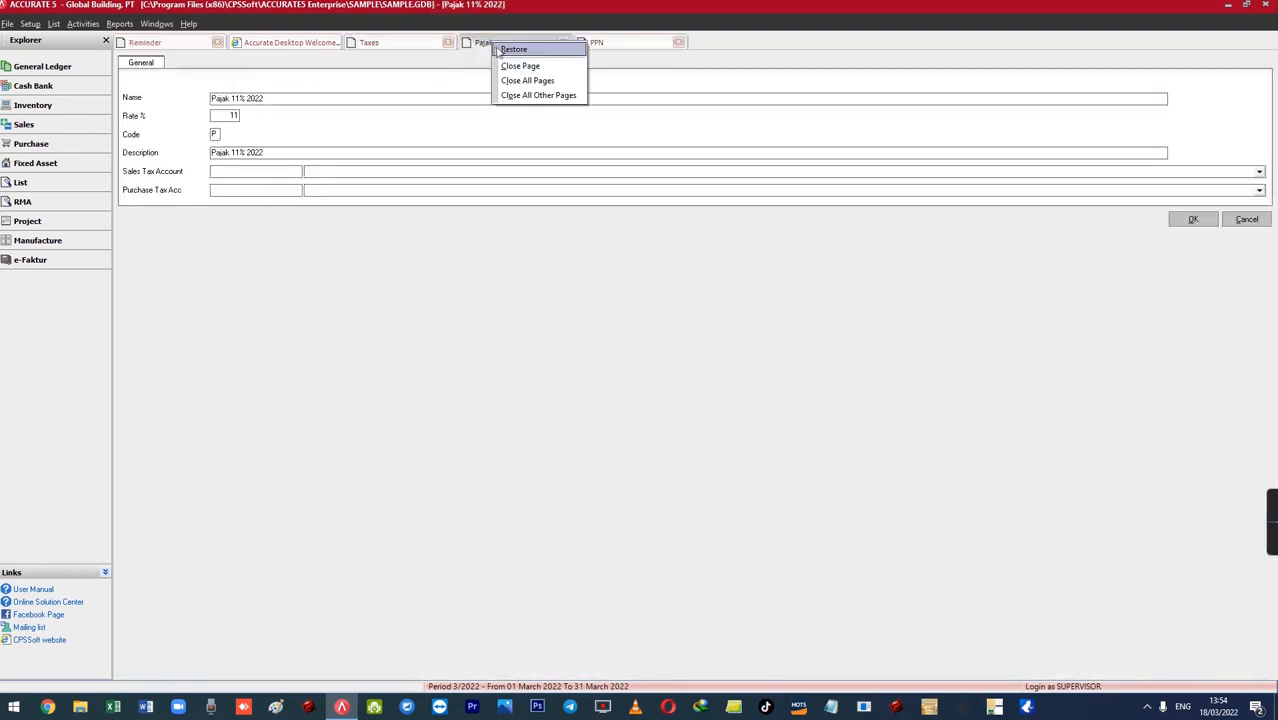
click(514, 49)
drag(415, 64, 427, 272)
Step: Set the Sales Tax Account of Pajak 11% 2022 to 2103 PPN Keluaran and the Purchase Tax Acc to 1107 PPN Masukan
click(261, 401)
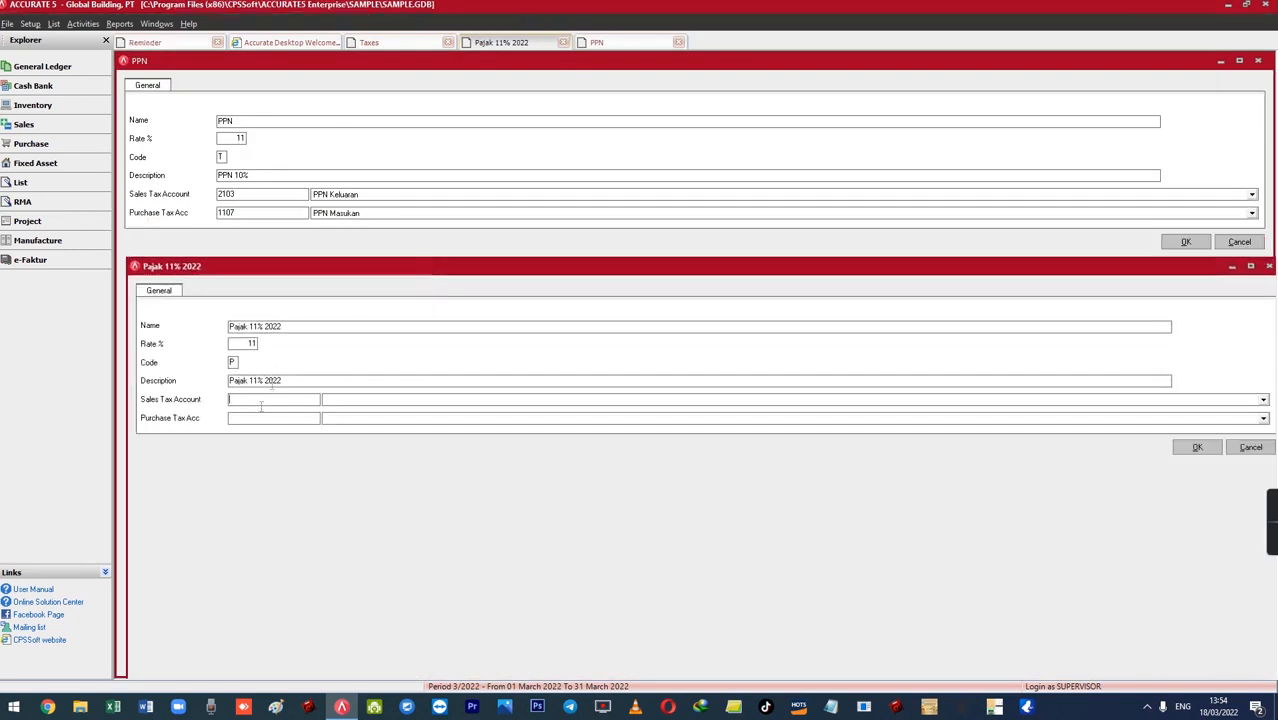
text(2103)
key(Tab)
key(Tab)
text(1107)
key(Tab)
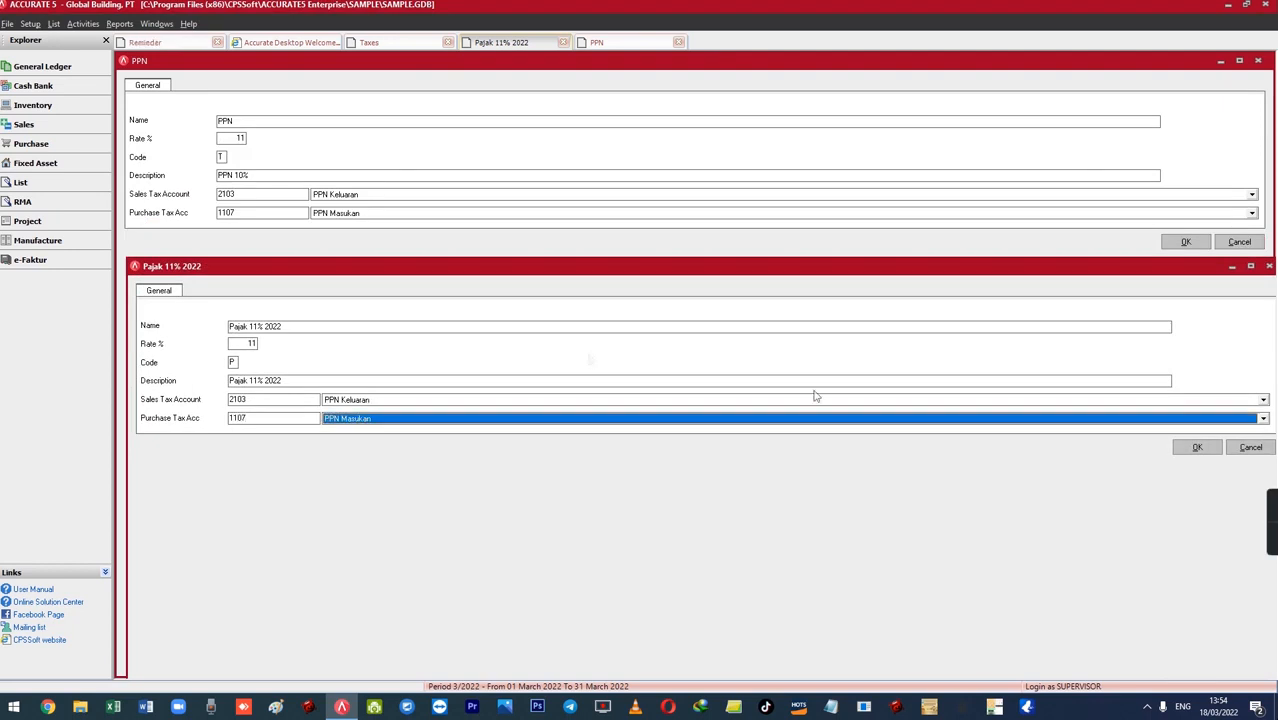
Step: Save the Pajak 11% 2022 tax, refresh the Taxes list and select the new entry
click(1197, 447)
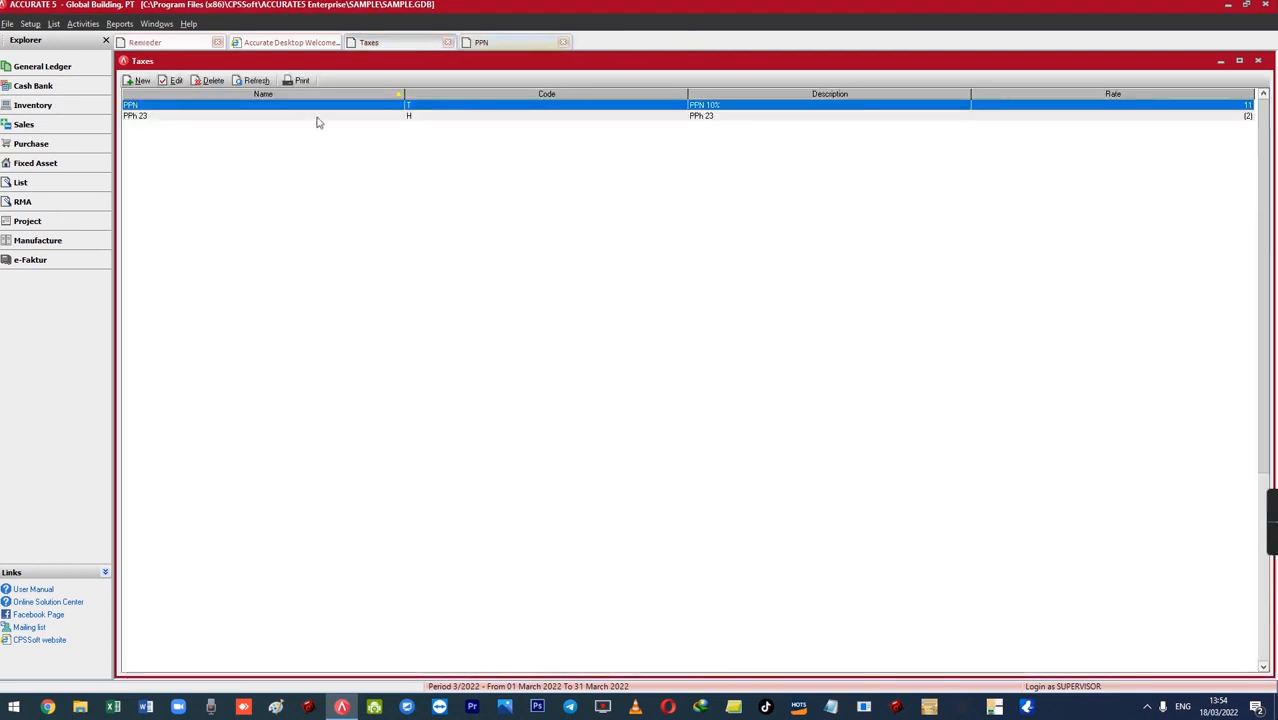
click(252, 80)
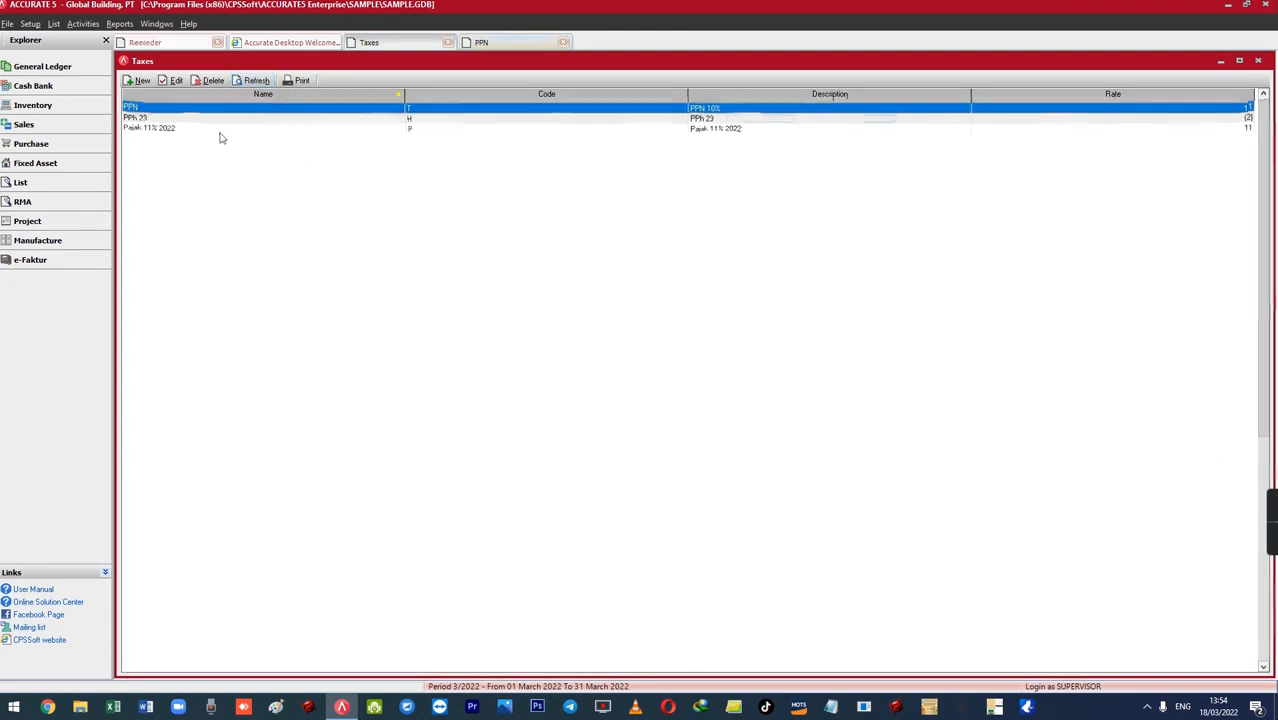
click(222, 128)
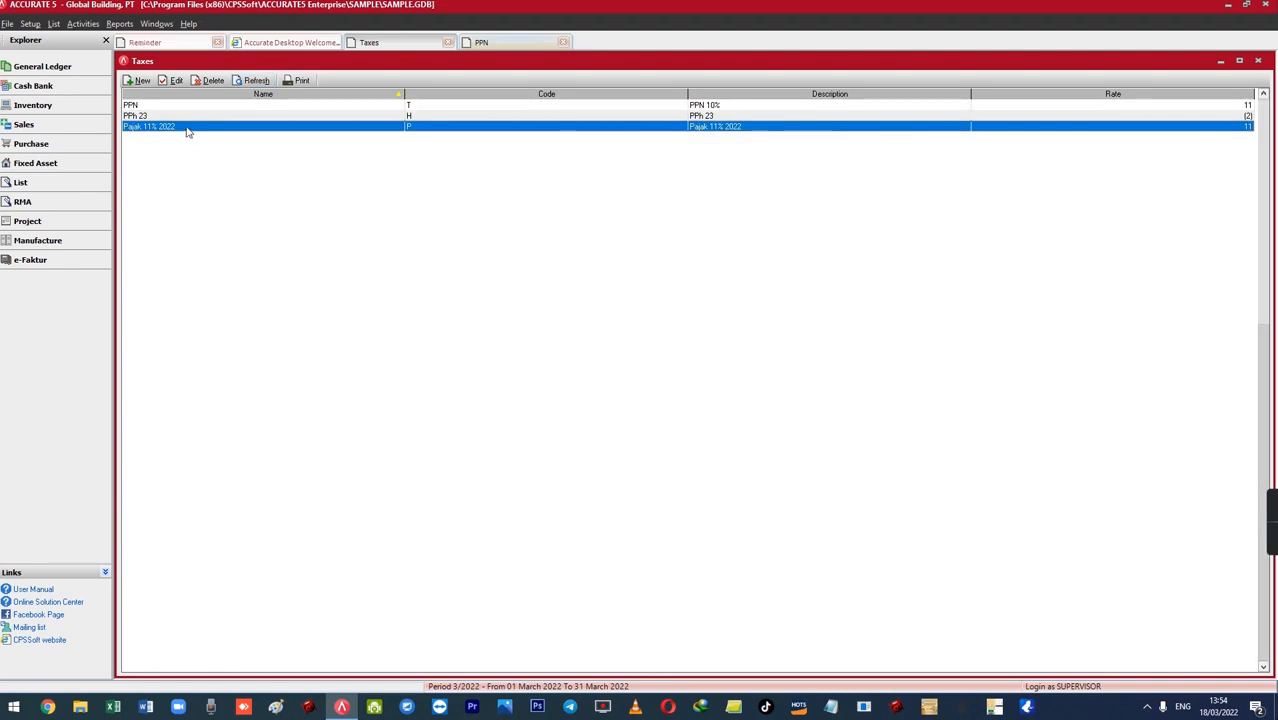
Step: Set Tax 2 to Pajak 11% 2022 in the sales settings of the customer CASH IDR and save the record
click(54, 24)
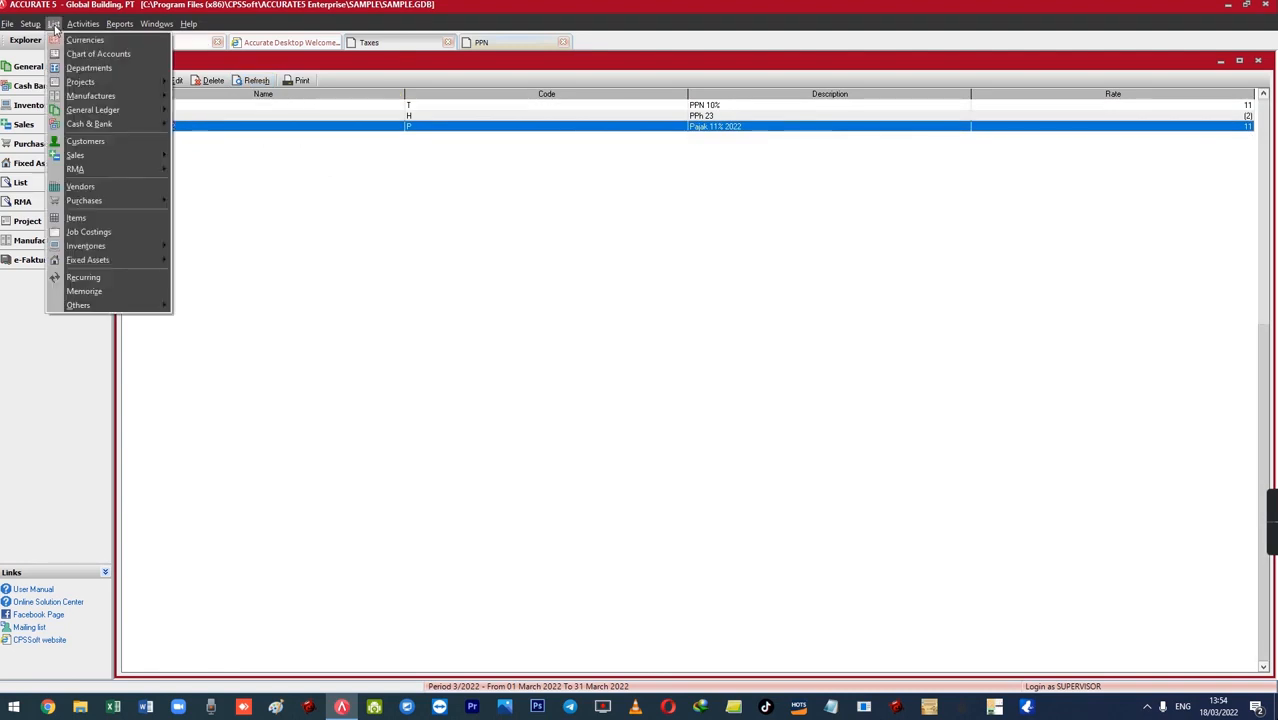
click(96, 144)
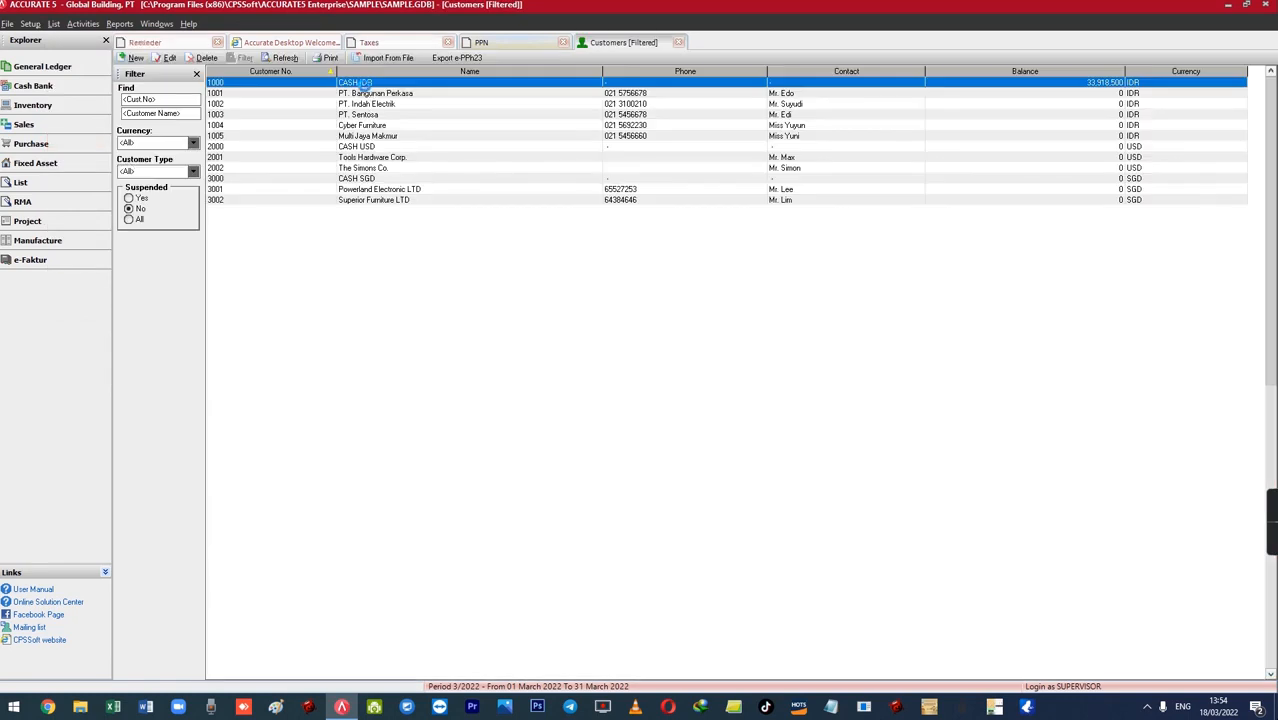
double_click(364, 84)
click(230, 63)
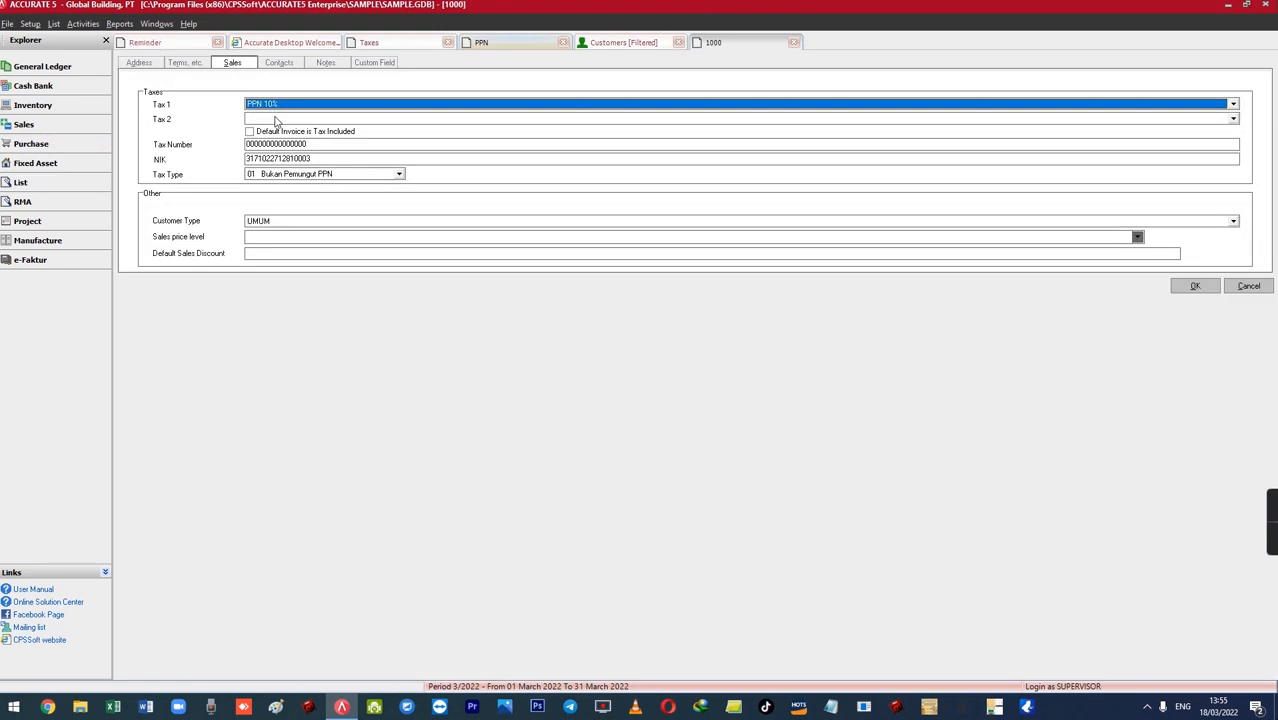
click(276, 119)
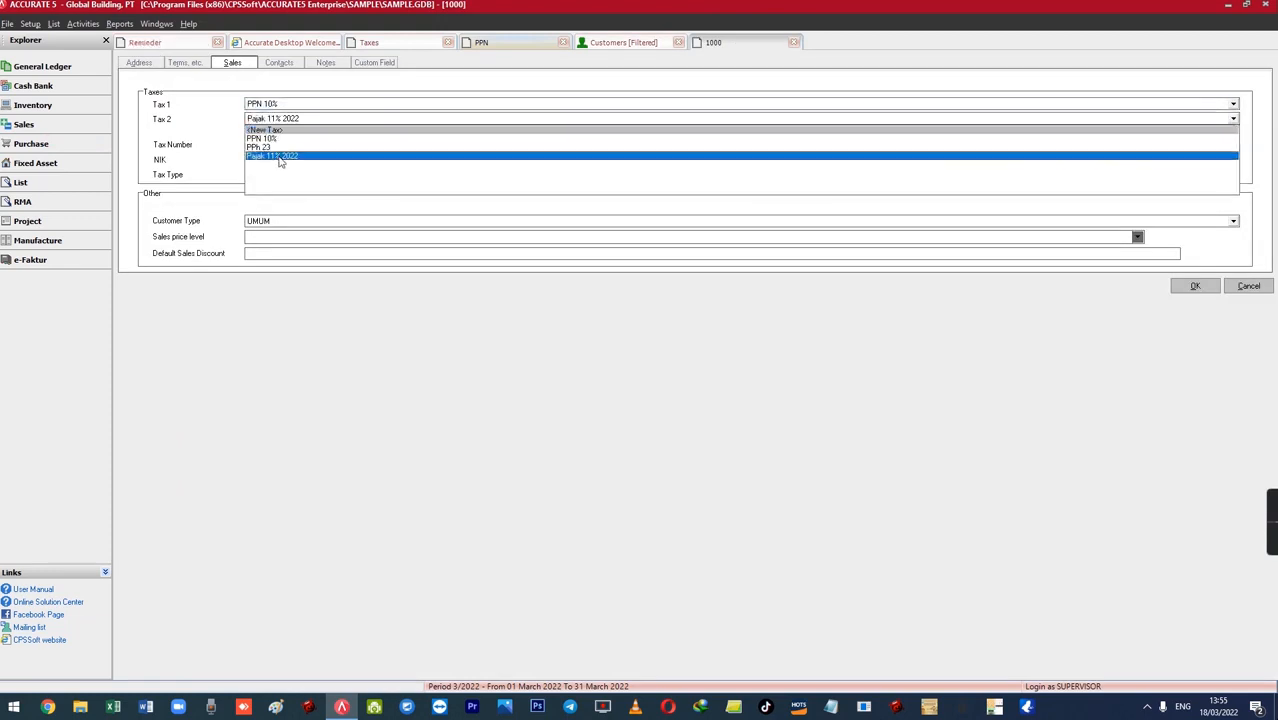
click(276, 157)
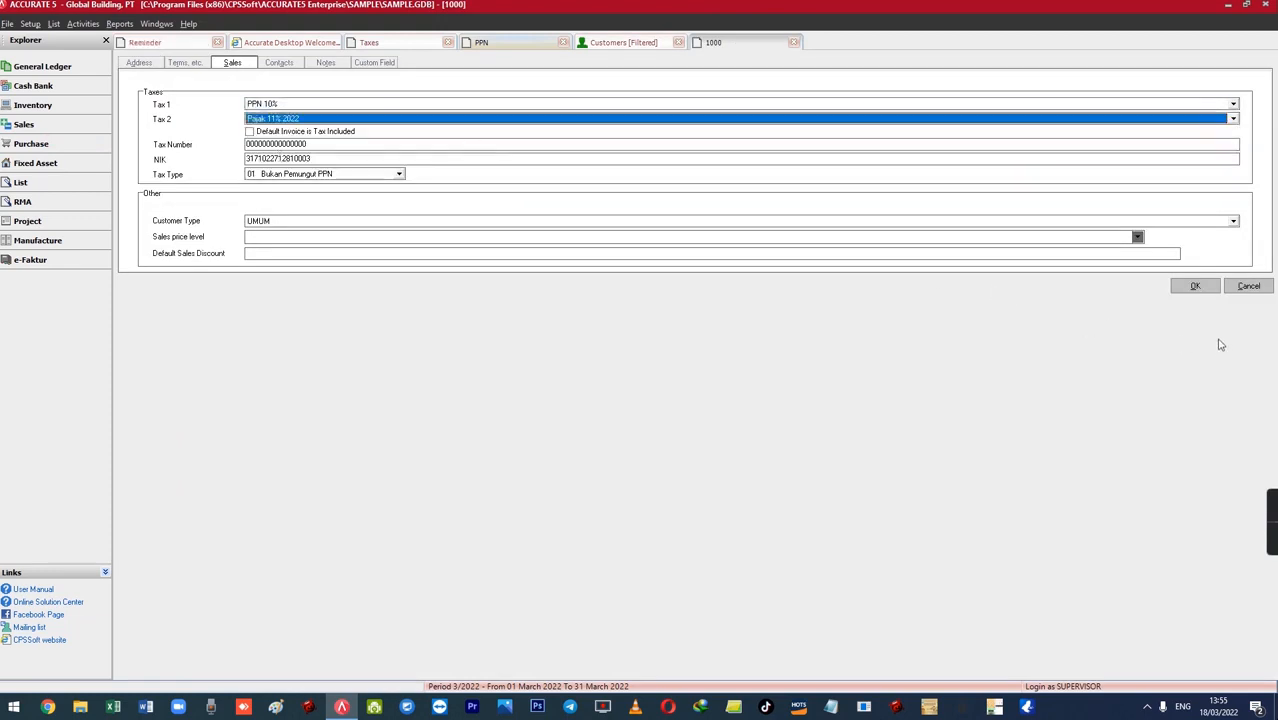
click(1196, 287)
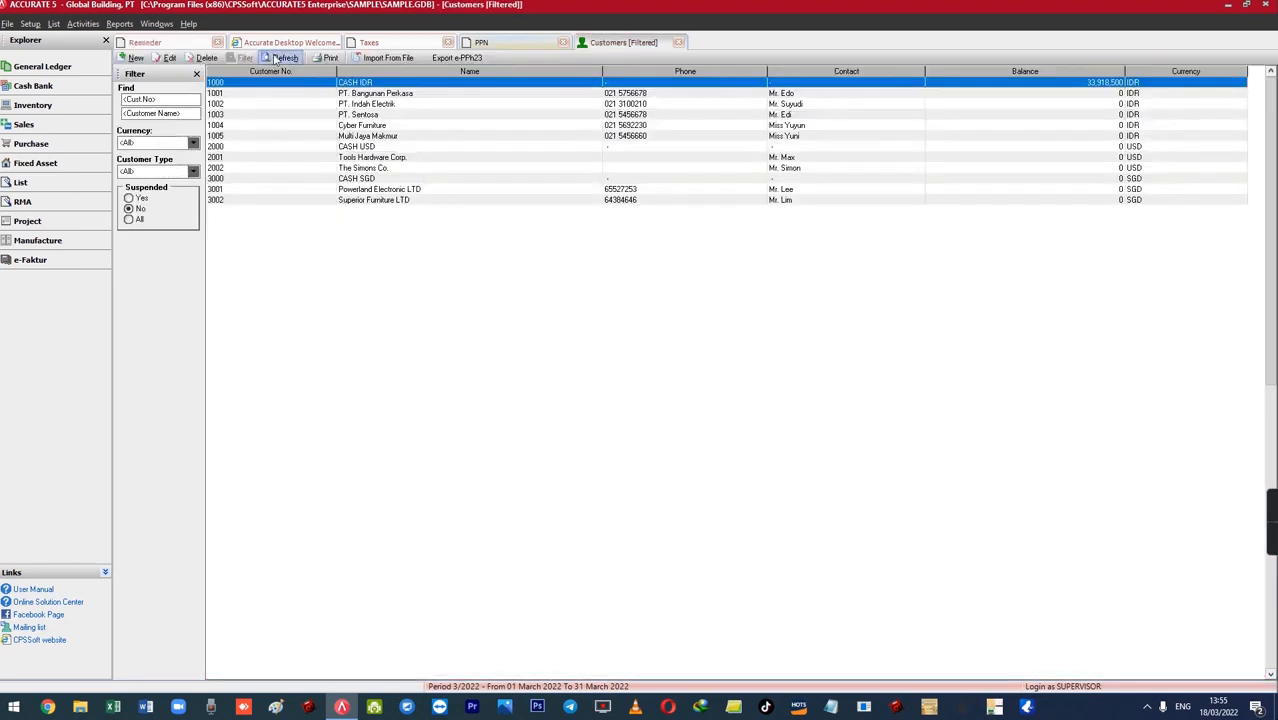
Step: Set Tax 2 to Pajak 11% 2022 in the sales settings of the customer Superior Furniture LTD and save the record
double_click(312, 76)
click(232, 63)
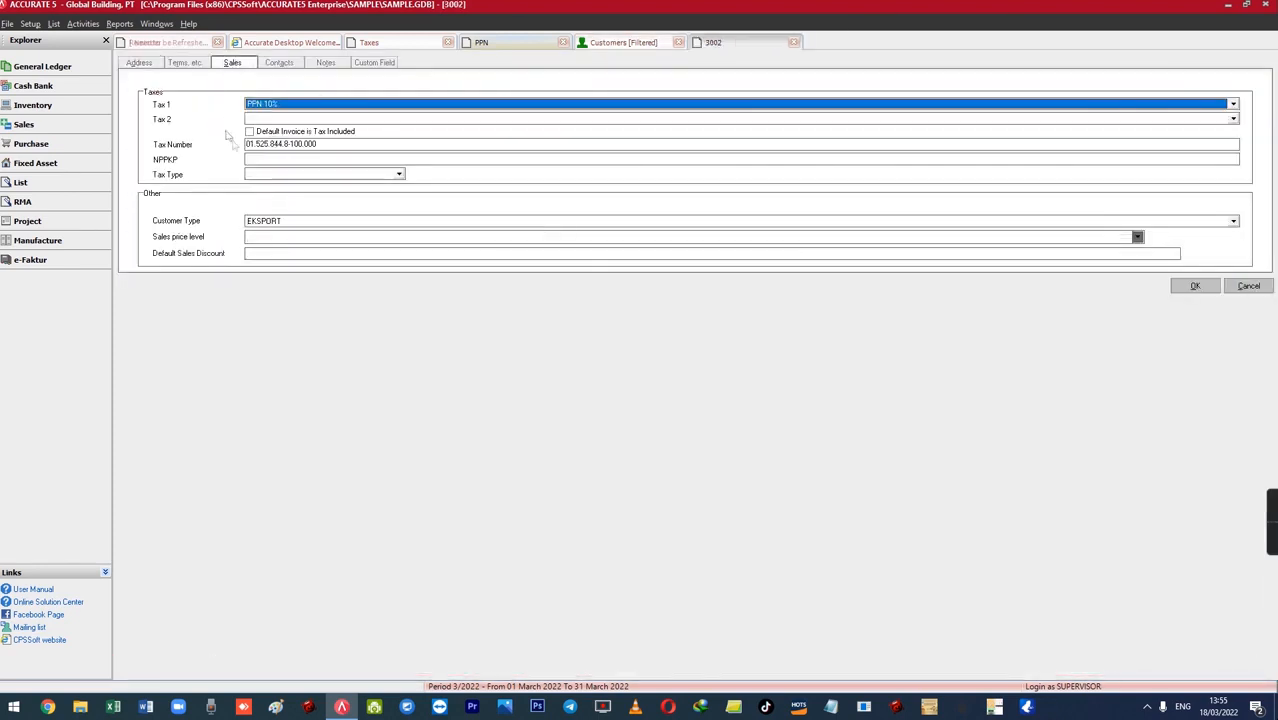
click(268, 120)
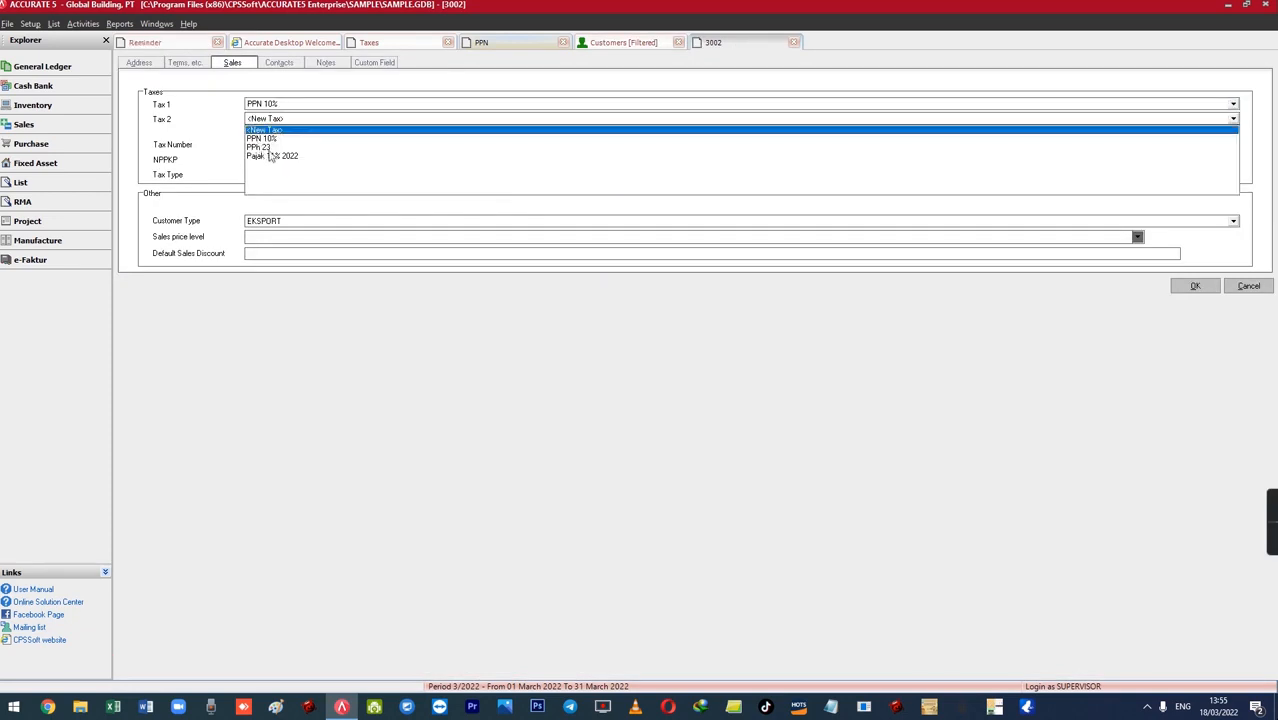
click(270, 157)
click(1196, 287)
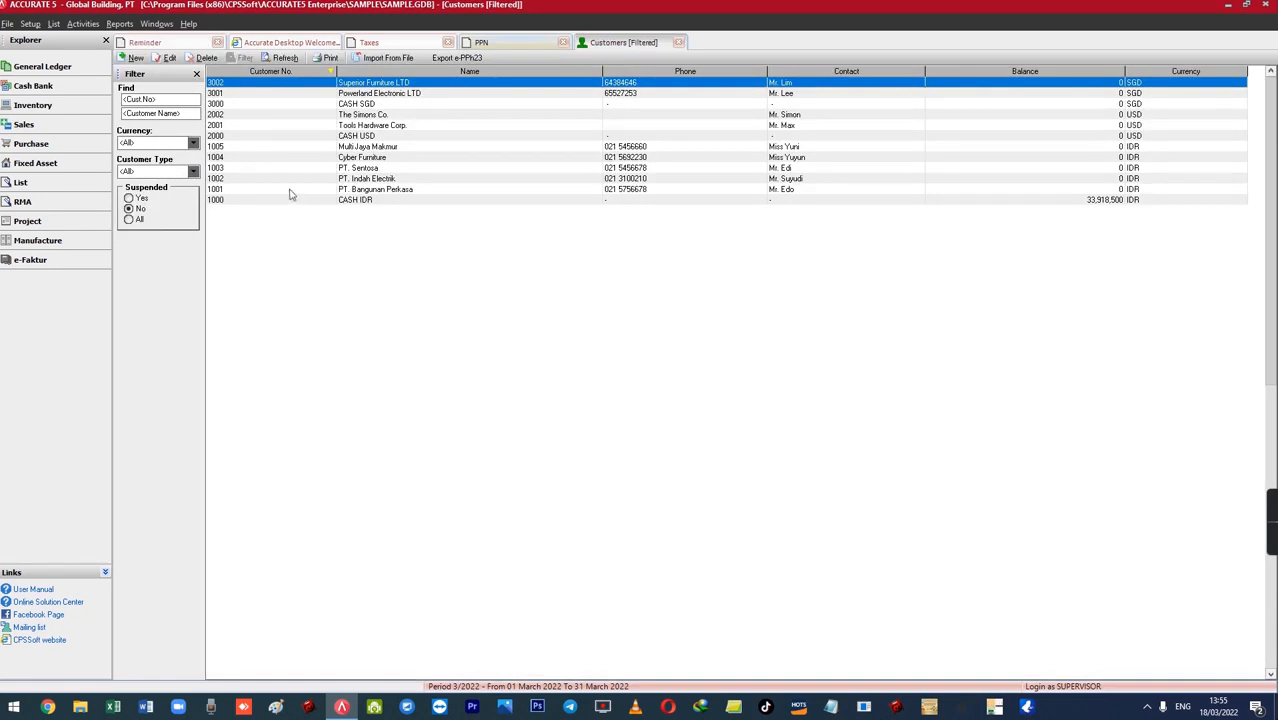
Step: Check the Tax 1 and Tax 2 settings of the customer CASH IDR without changing them
double_click(291, 200)
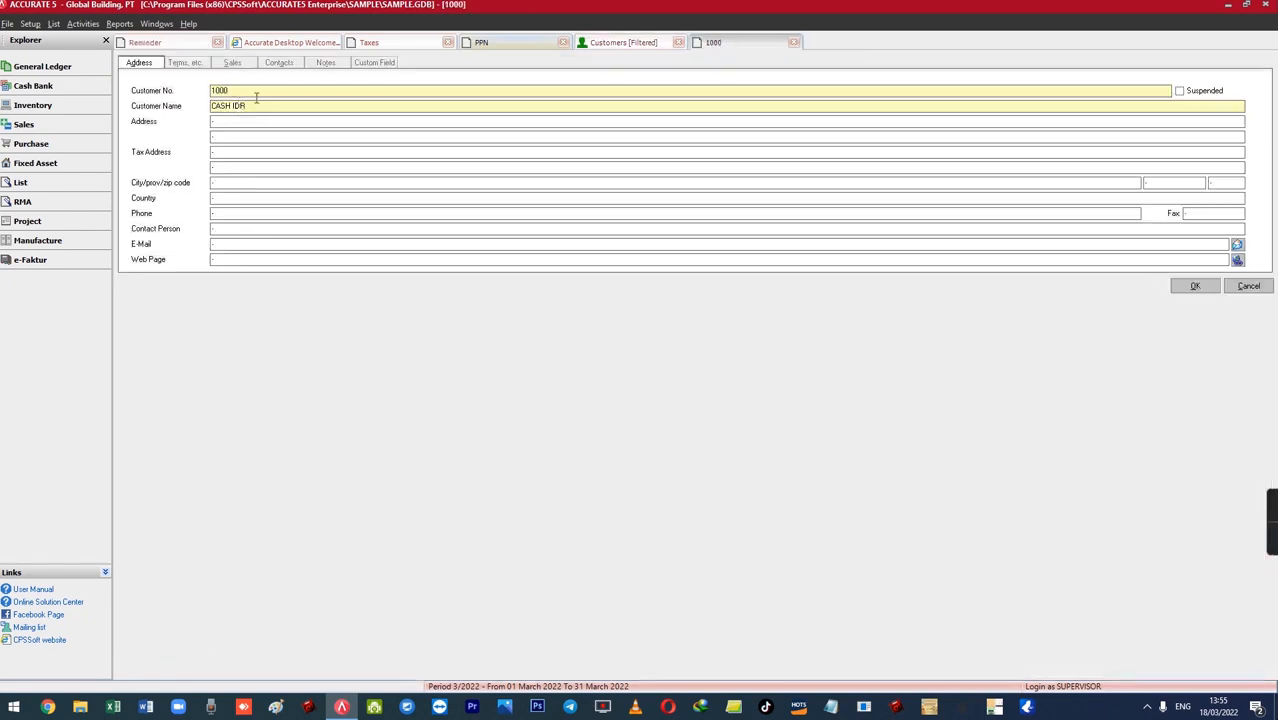
click(238, 62)
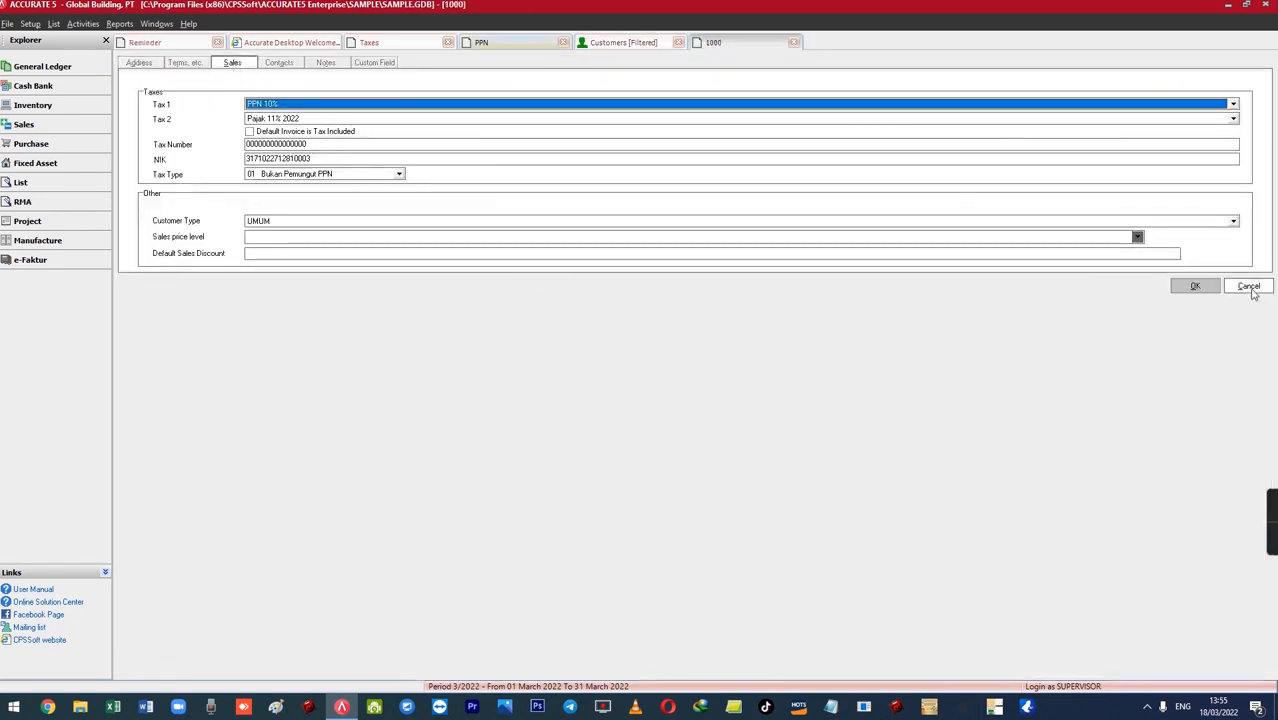
click(1249, 287)
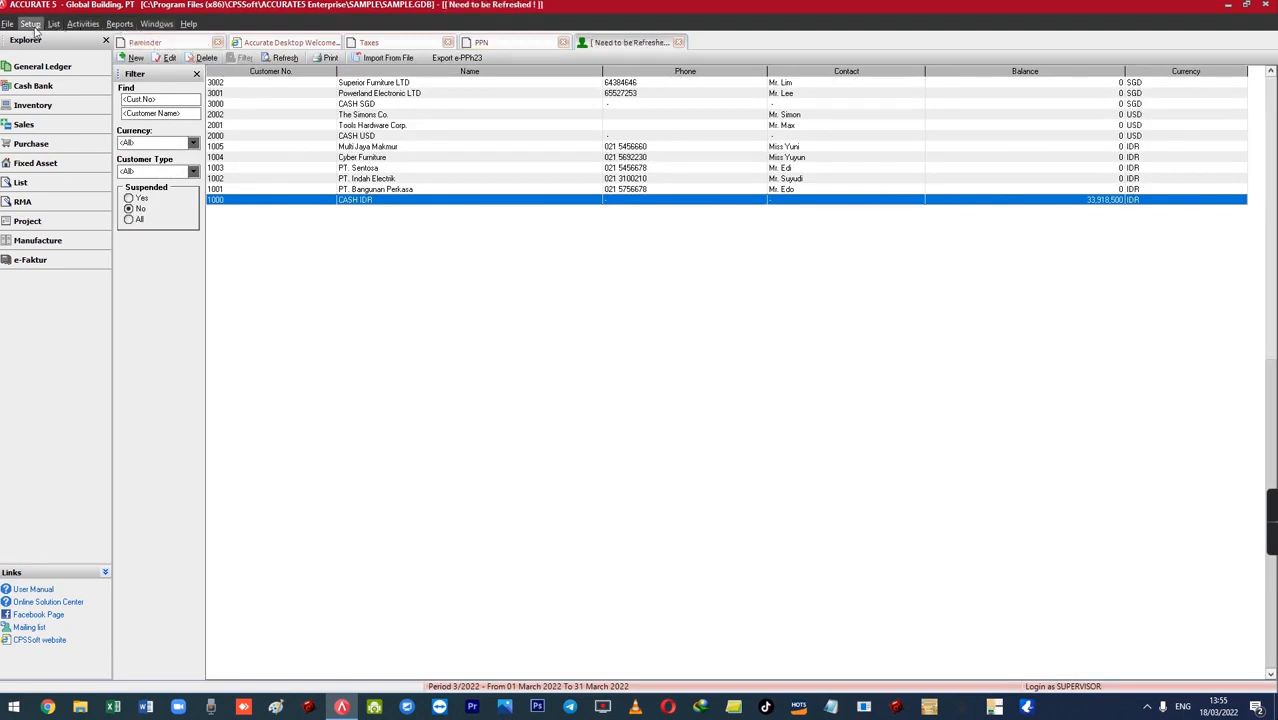
double_click(367, 200)
click(236, 64)
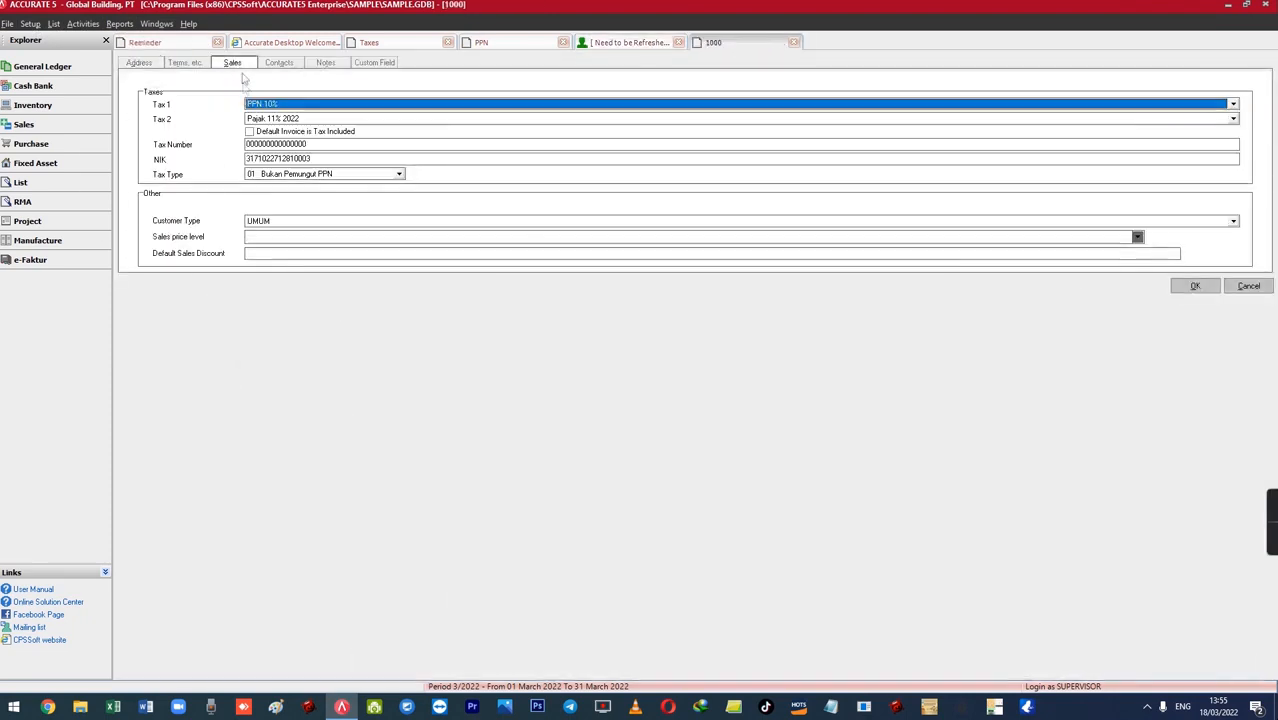
click(30, 23)
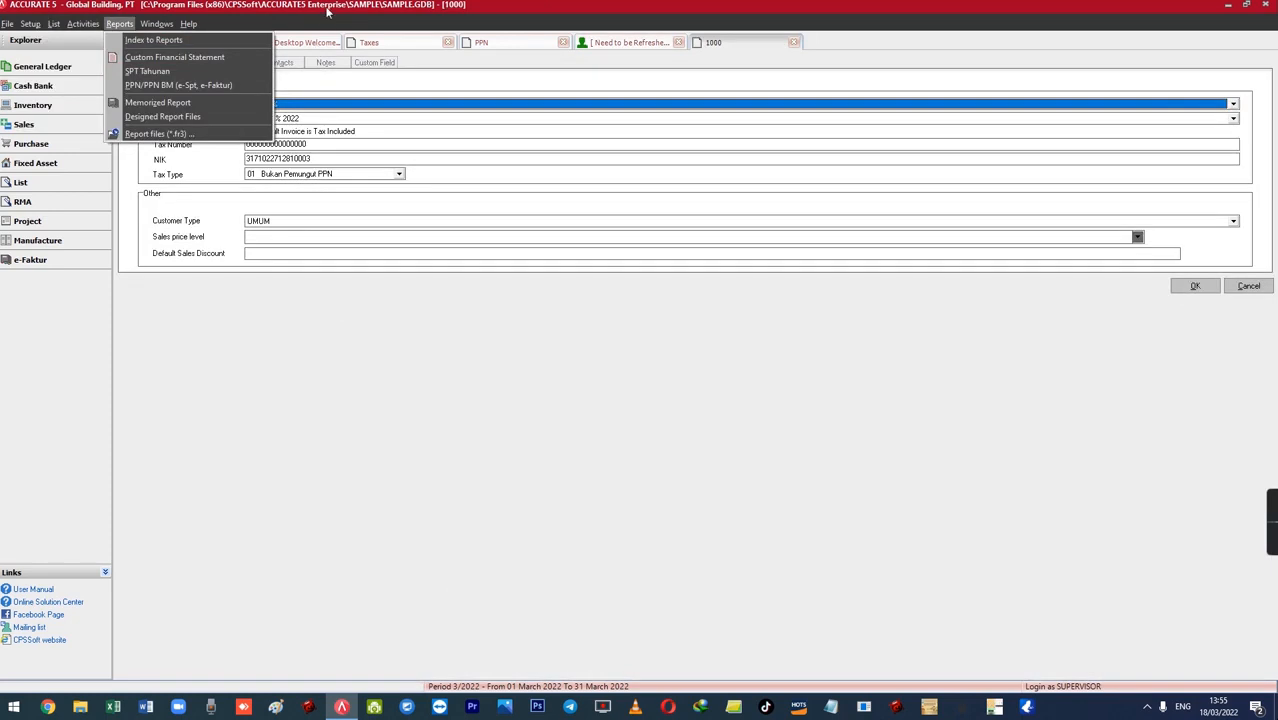
Step: Start a new sales invoice for the customer CASH IDR
click(112, 25)
click(83, 23)
mouse_move(112, 70)
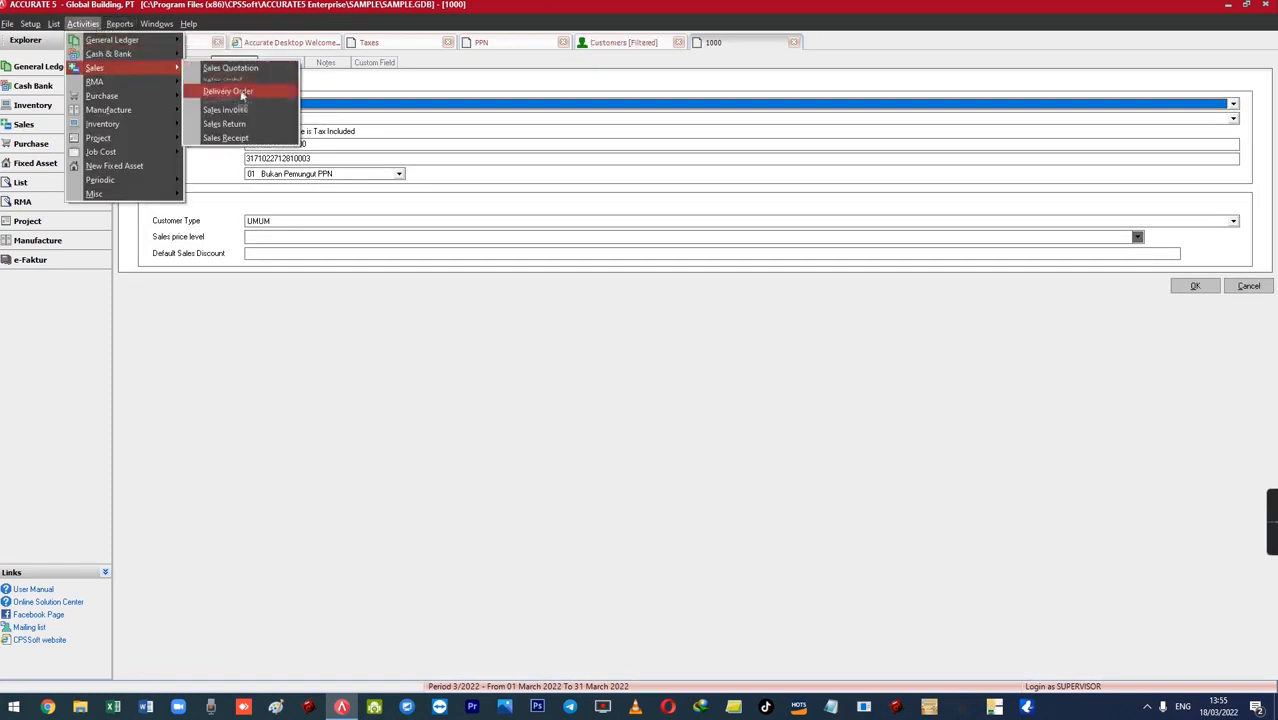
click(244, 116)
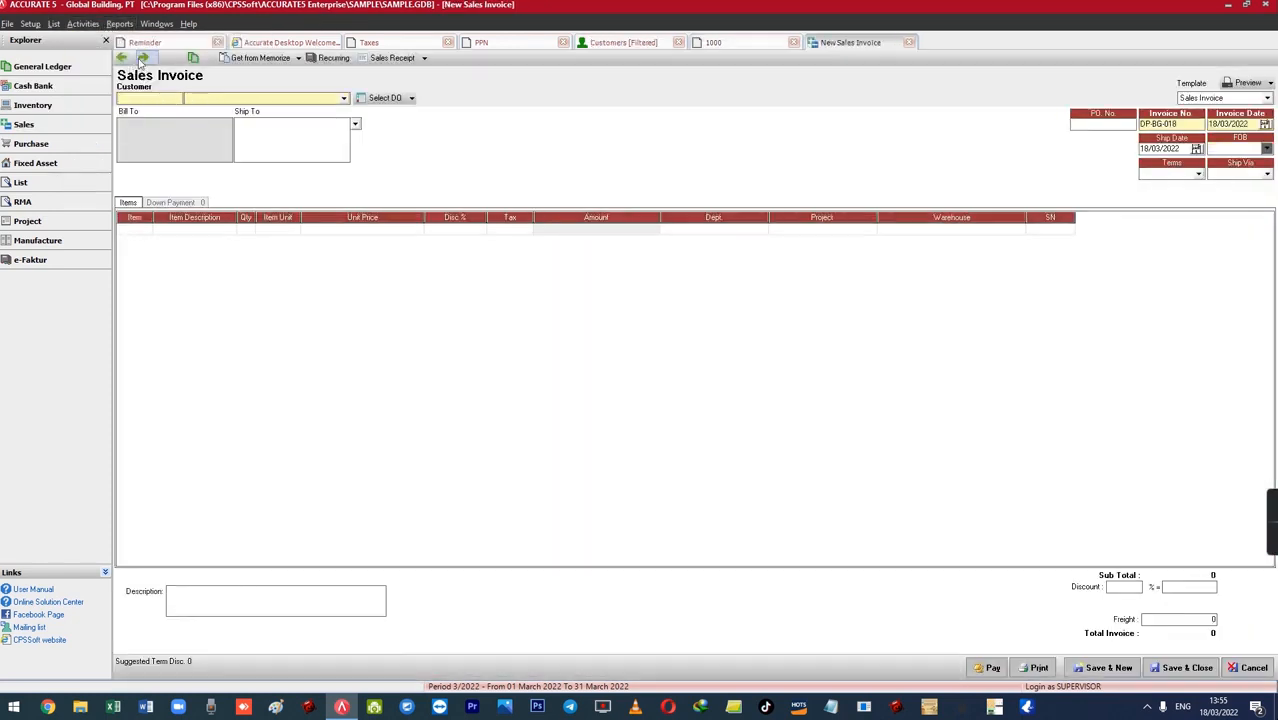
click(203, 100)
click(203, 118)
Step: Add 1 set of AC Panasonic 000022 to the invoice, continuing despite the insufficient warehouse stock
click(138, 232)
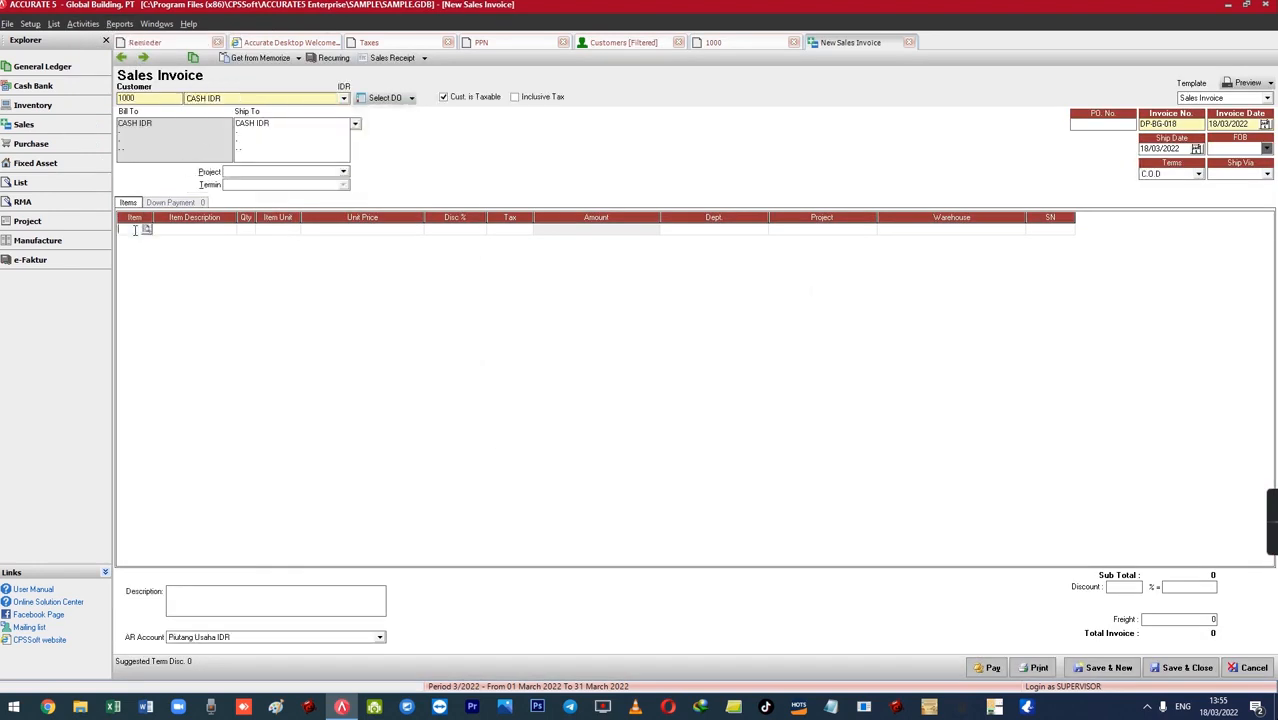
click(146, 229)
double_click(608, 309)
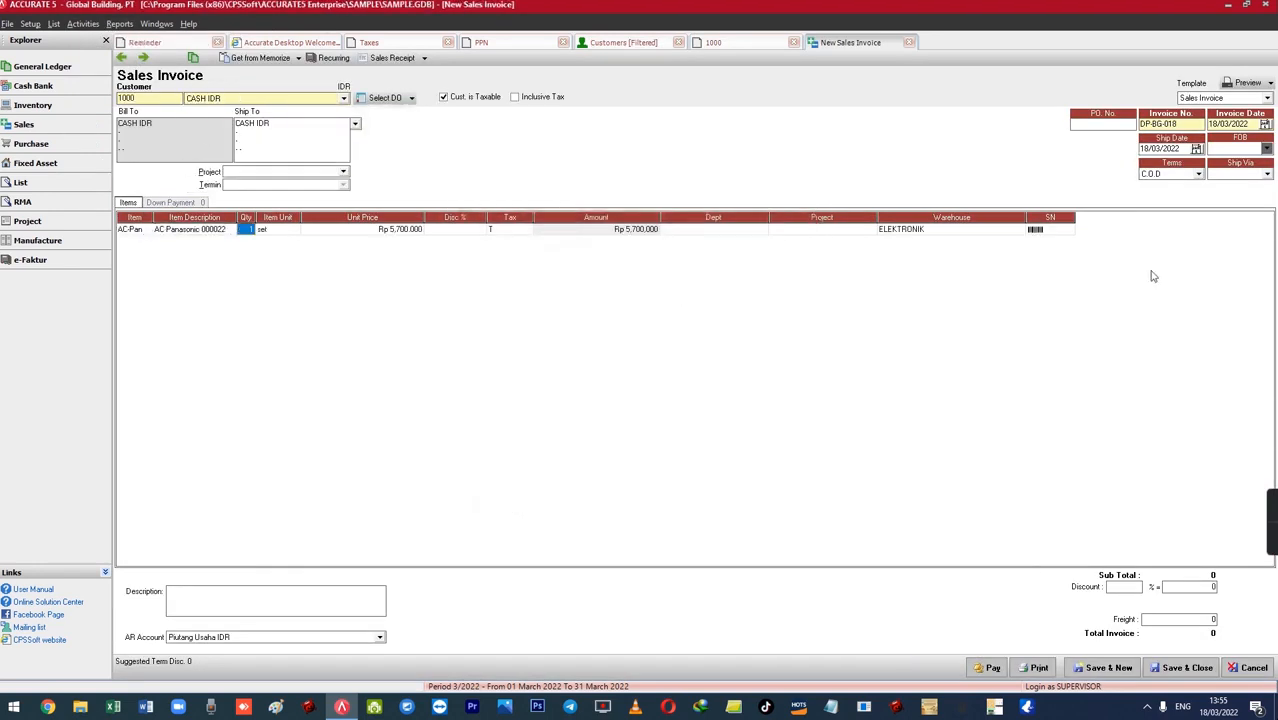
key(Return)
key(Return)
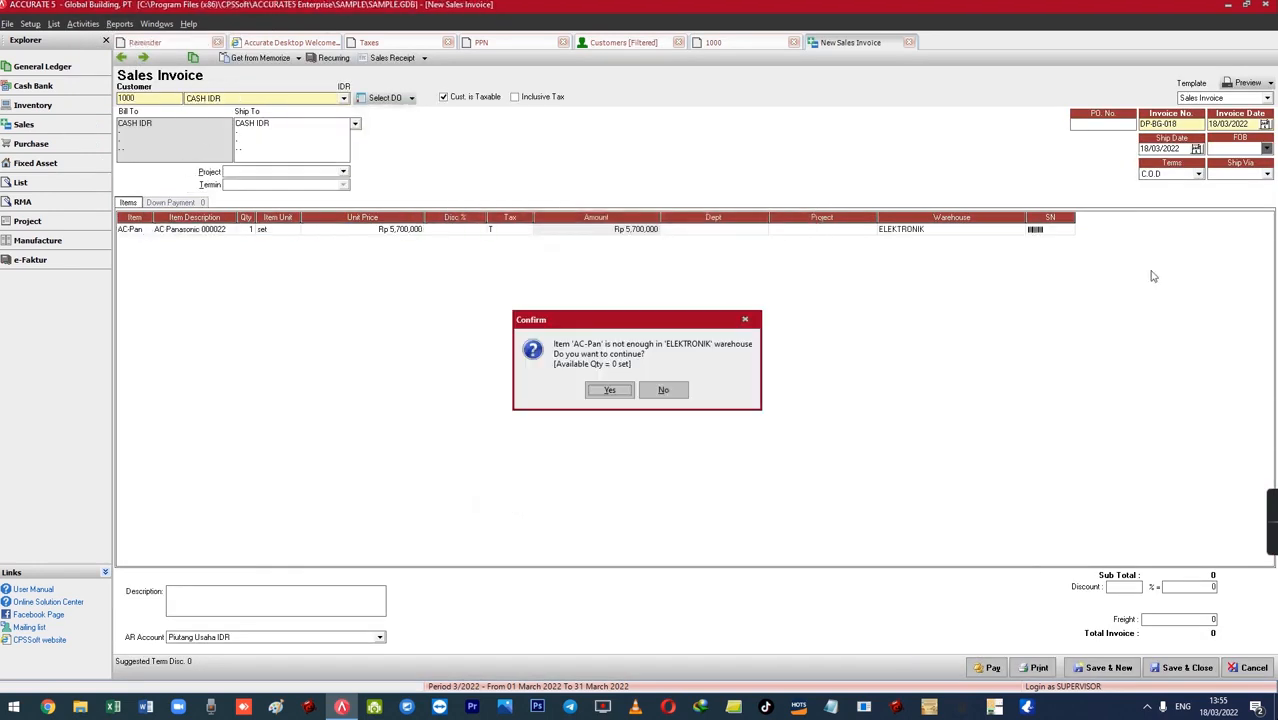
key(Return)
Step: Set the tax code of the AC Panasonic 000022 invoice line to P and commit the line
key(Up)
key(Right)
key(Right)
key(Right)
key(Right)
key(Right)
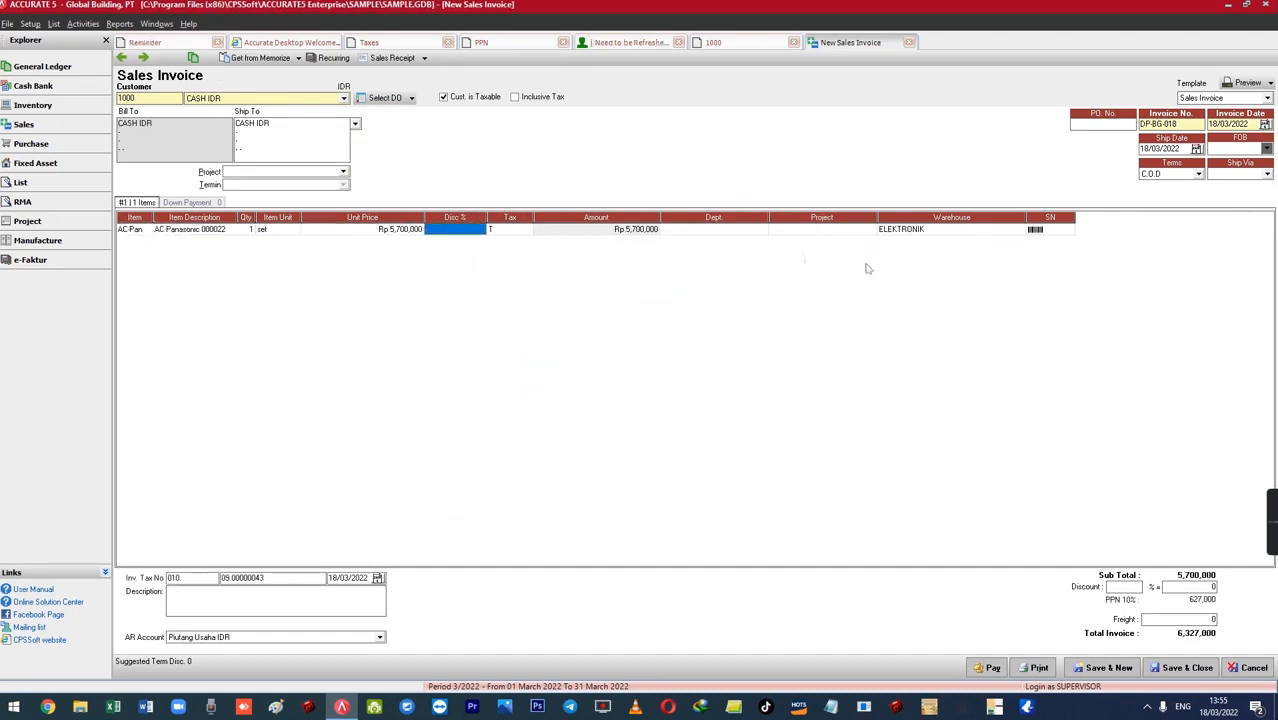
click(519, 230)
text(P)
key(Return)
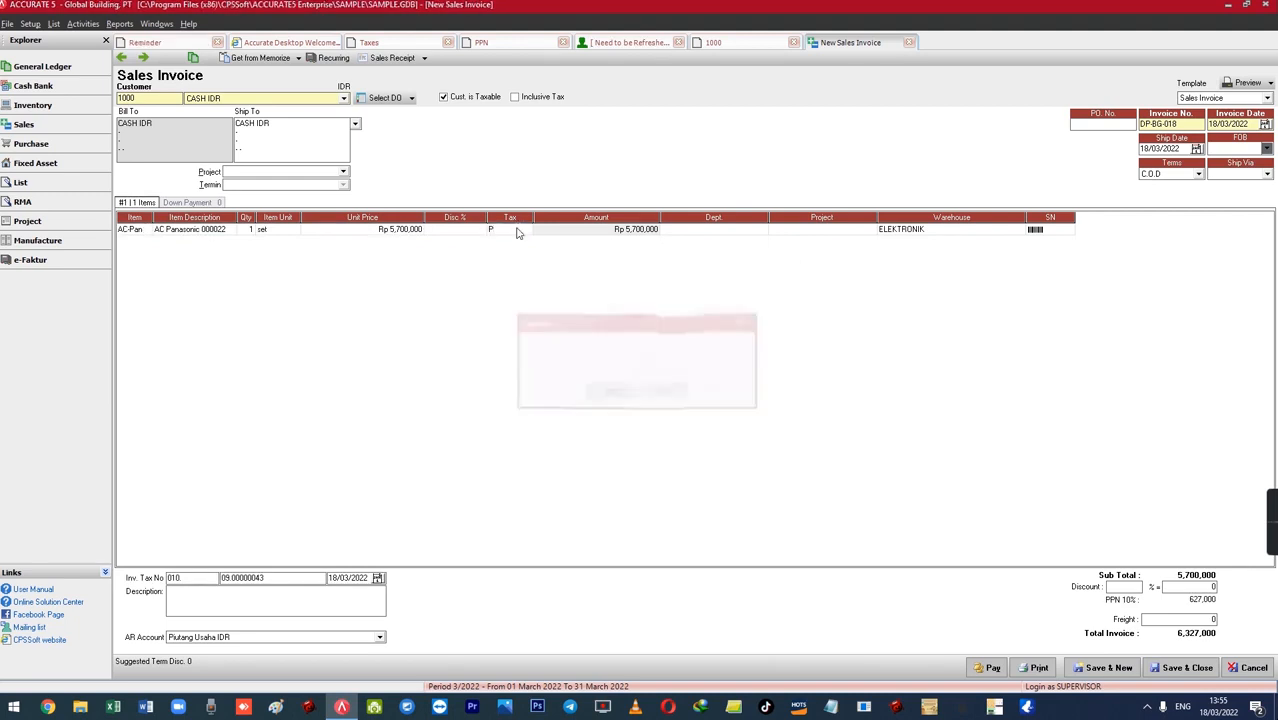
key(Return)
key(Up)
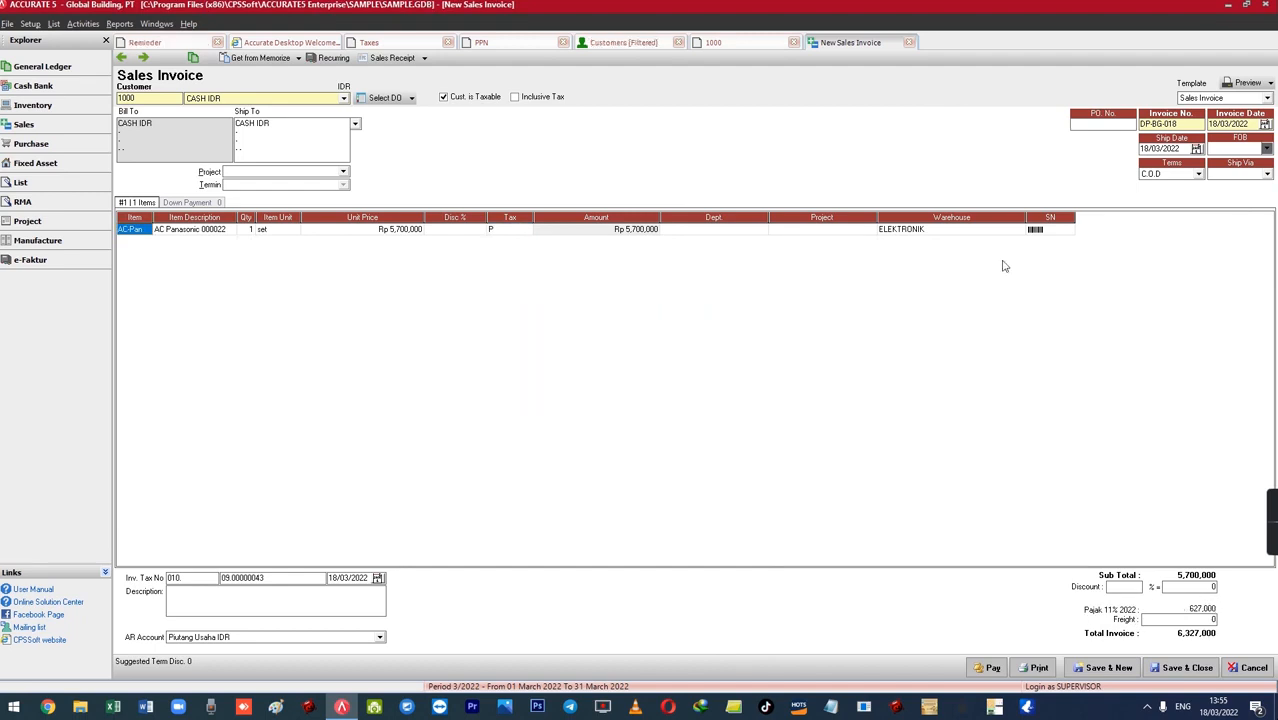
Step: Preview the sales invoice to store it and check its tax lines, and return to the item line's tax code
click(1247, 86)
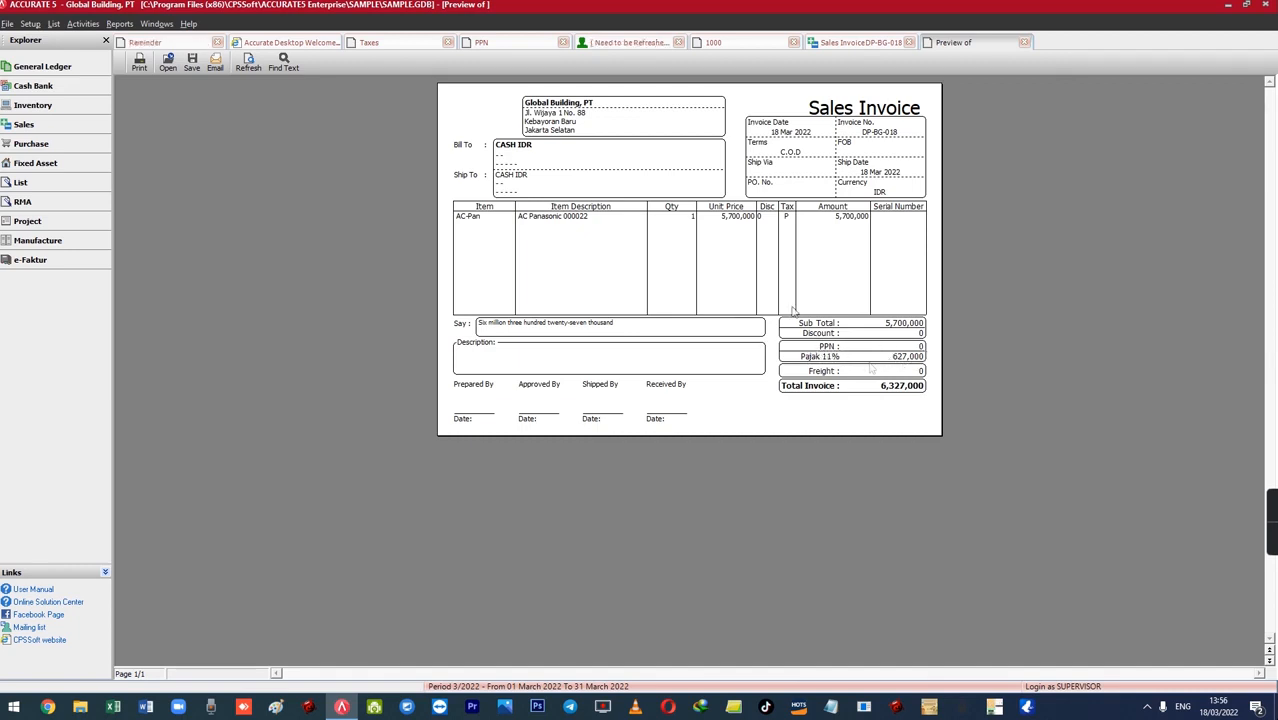
click(1025, 43)
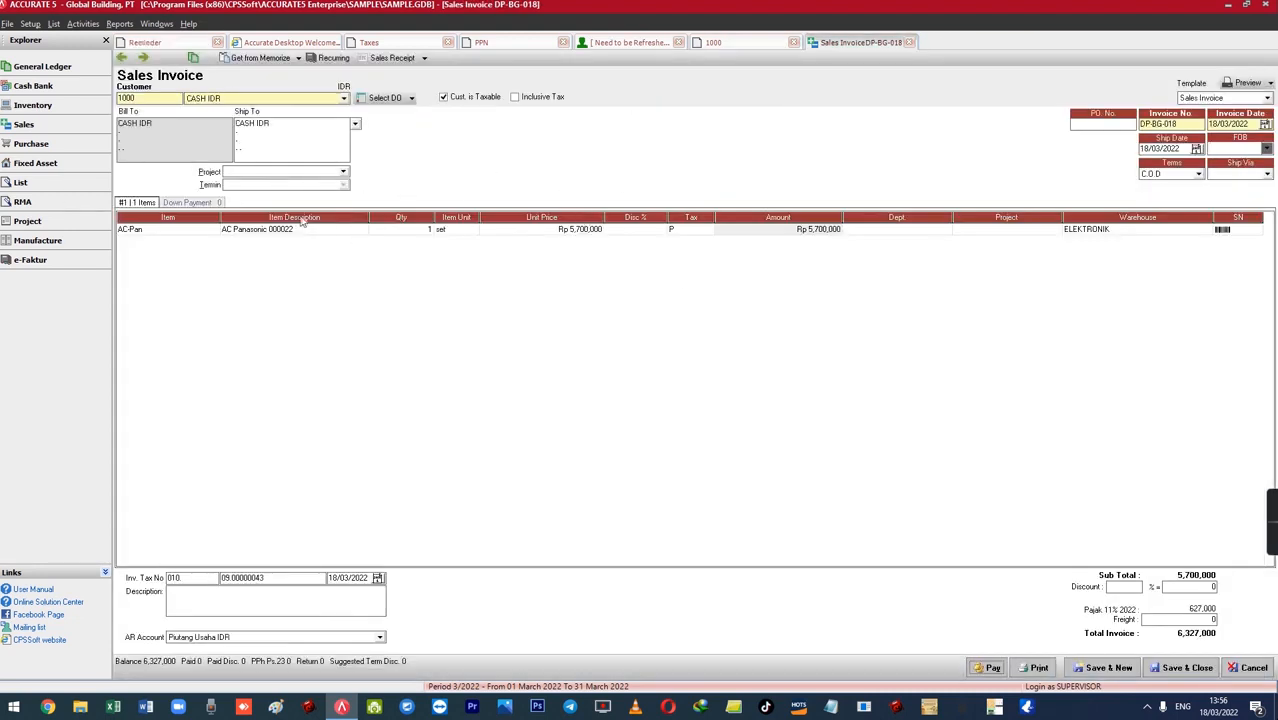
click(690, 231)
Step: Check the sales and purchase tax codes of the item BB 12mm and close its record without changes
click(53, 23)
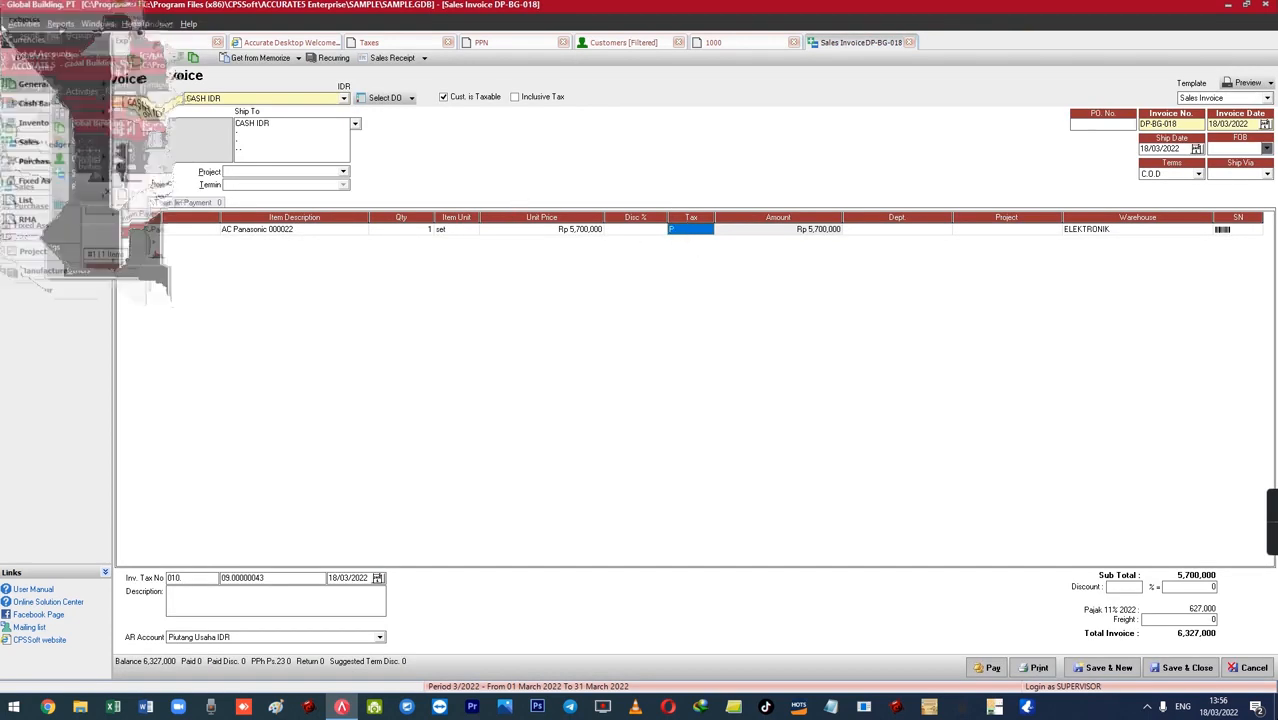
click(87, 220)
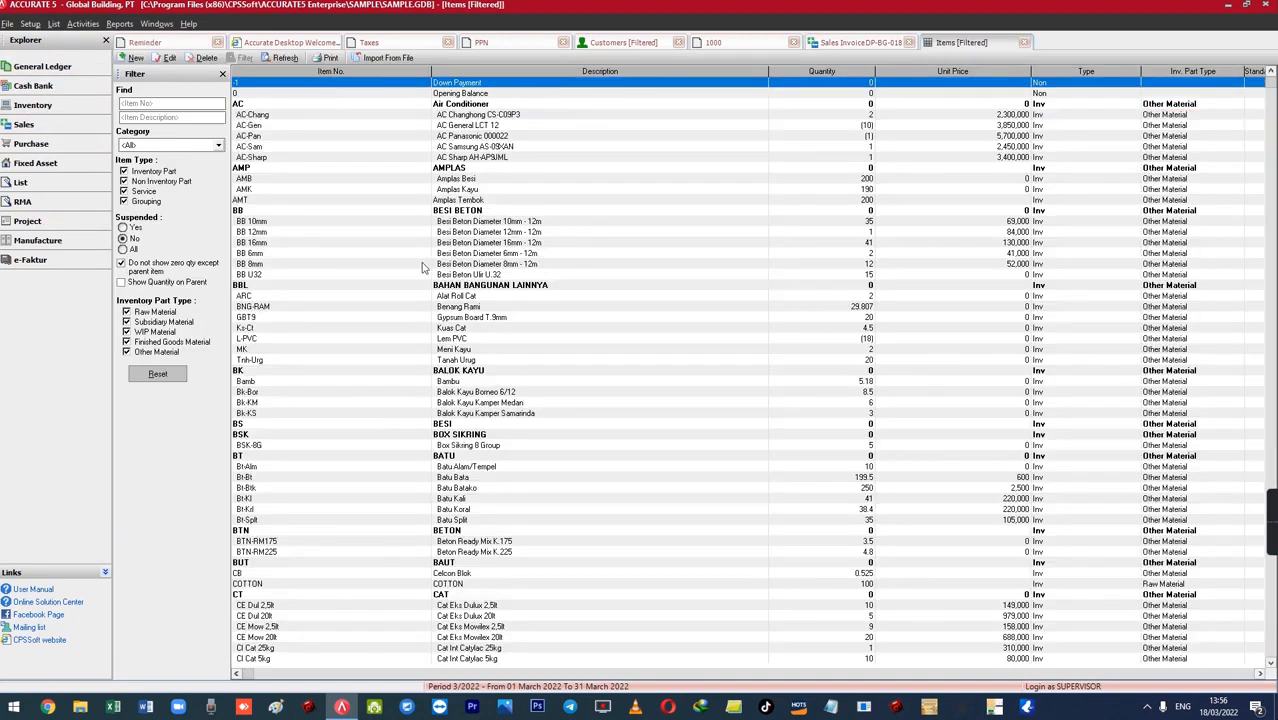
click(374, 234)
double_click(374, 237)
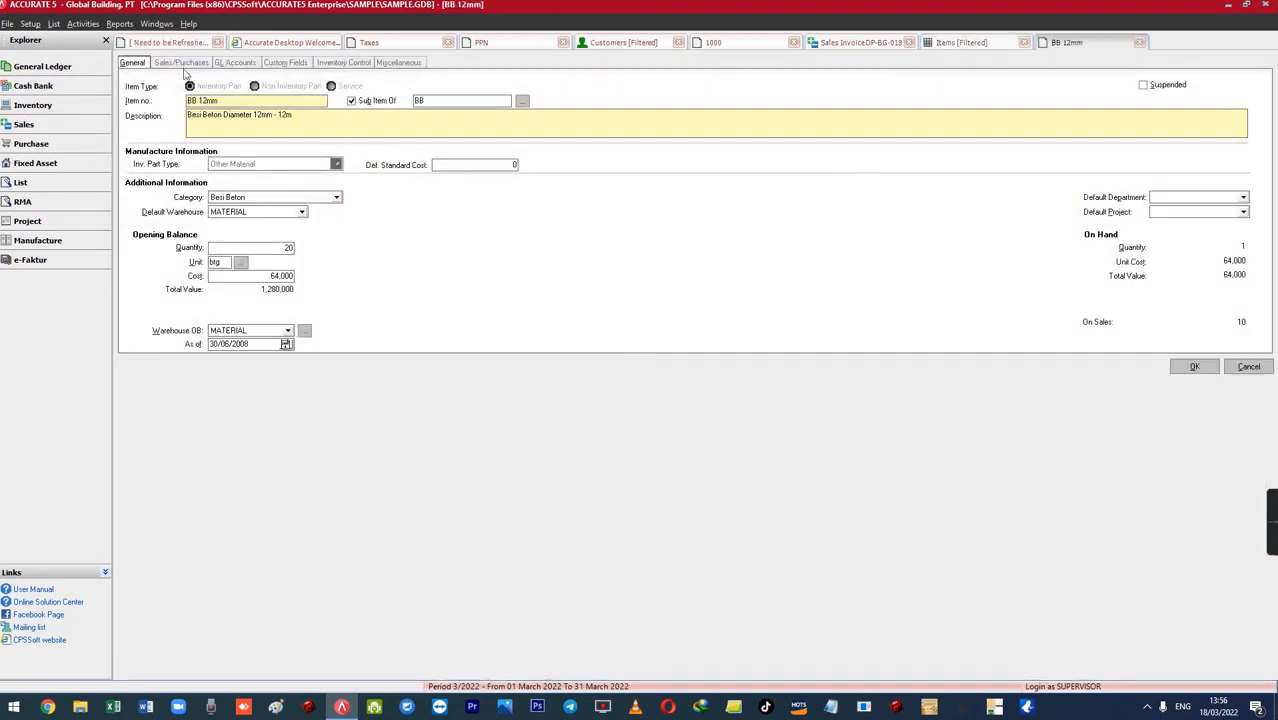
click(181, 62)
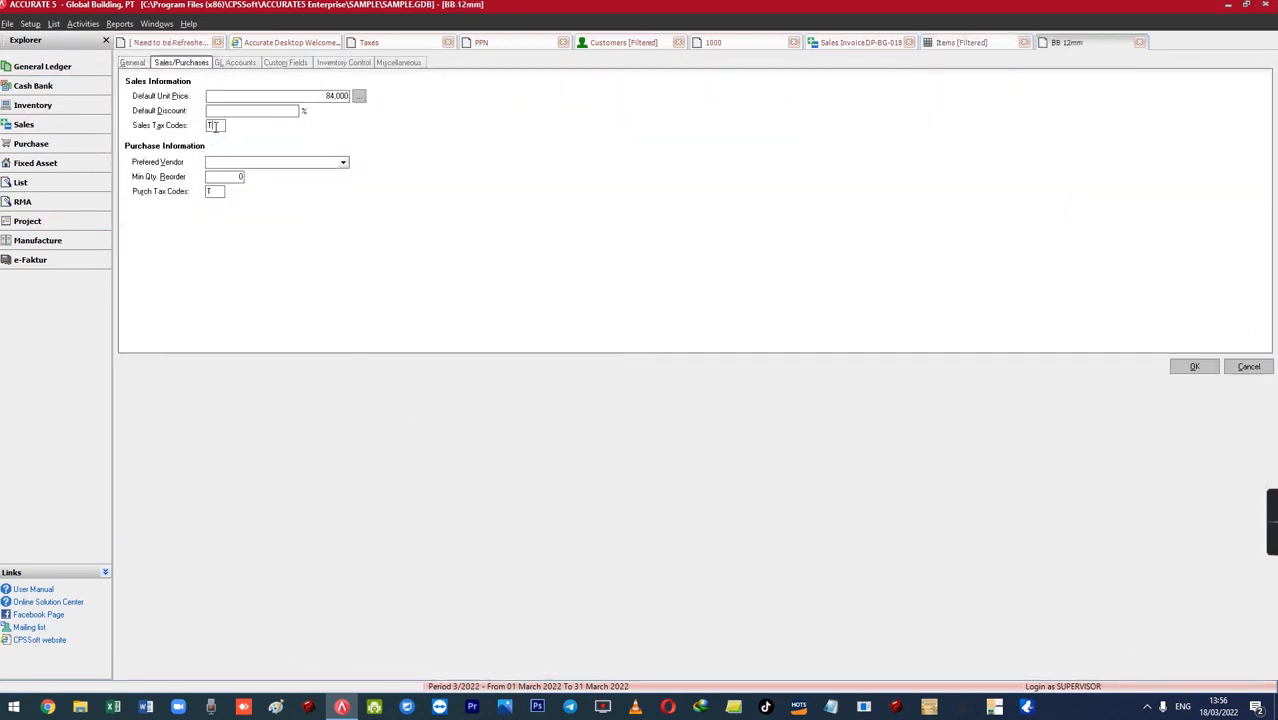
click(213, 192)
click(213, 126)
click(214, 191)
click(1268, 366)
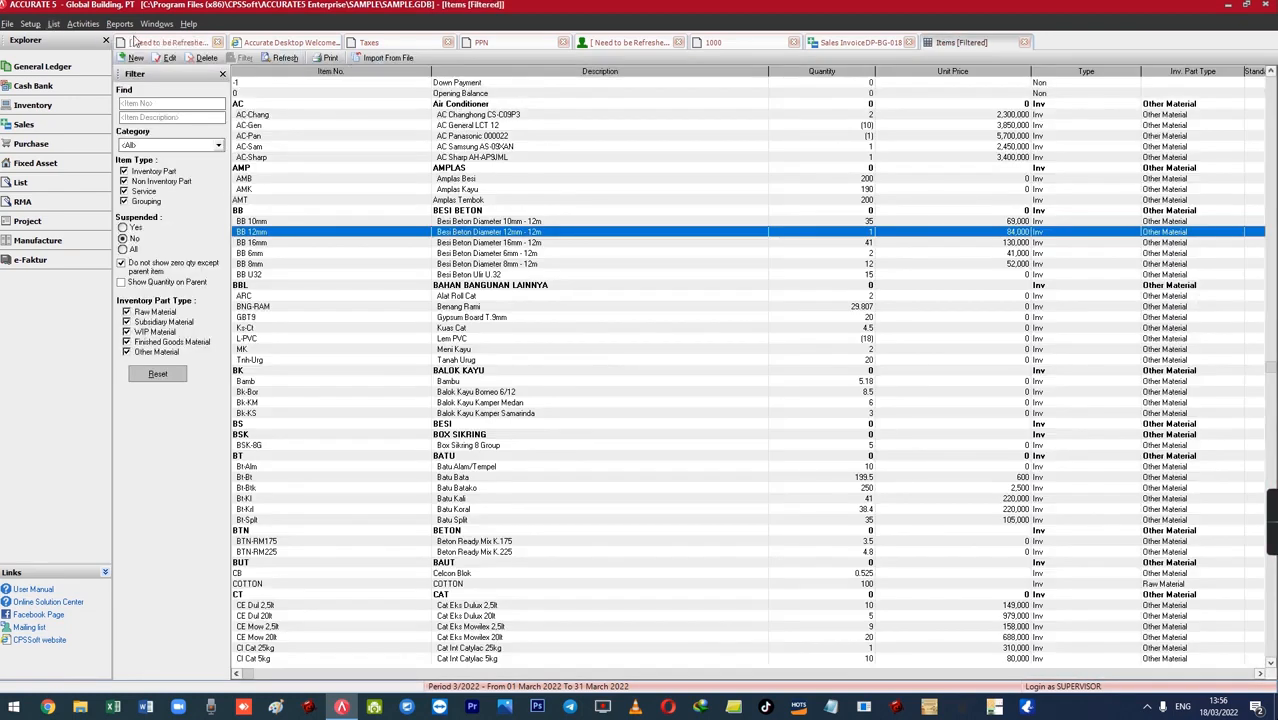
Step: Check the Tax 2 choices in the terms of the vendor Newtech Furniture Ltd. and close the record without changes
click(53, 23)
click(97, 186)
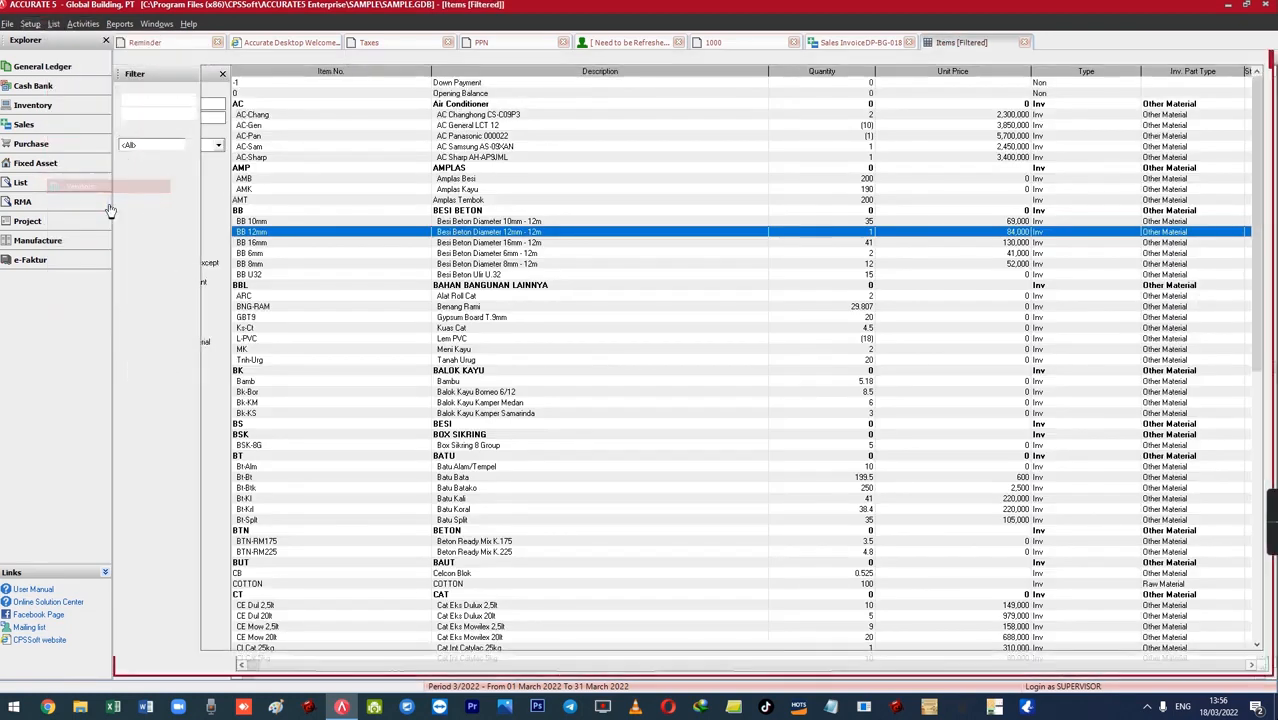
click(313, 179)
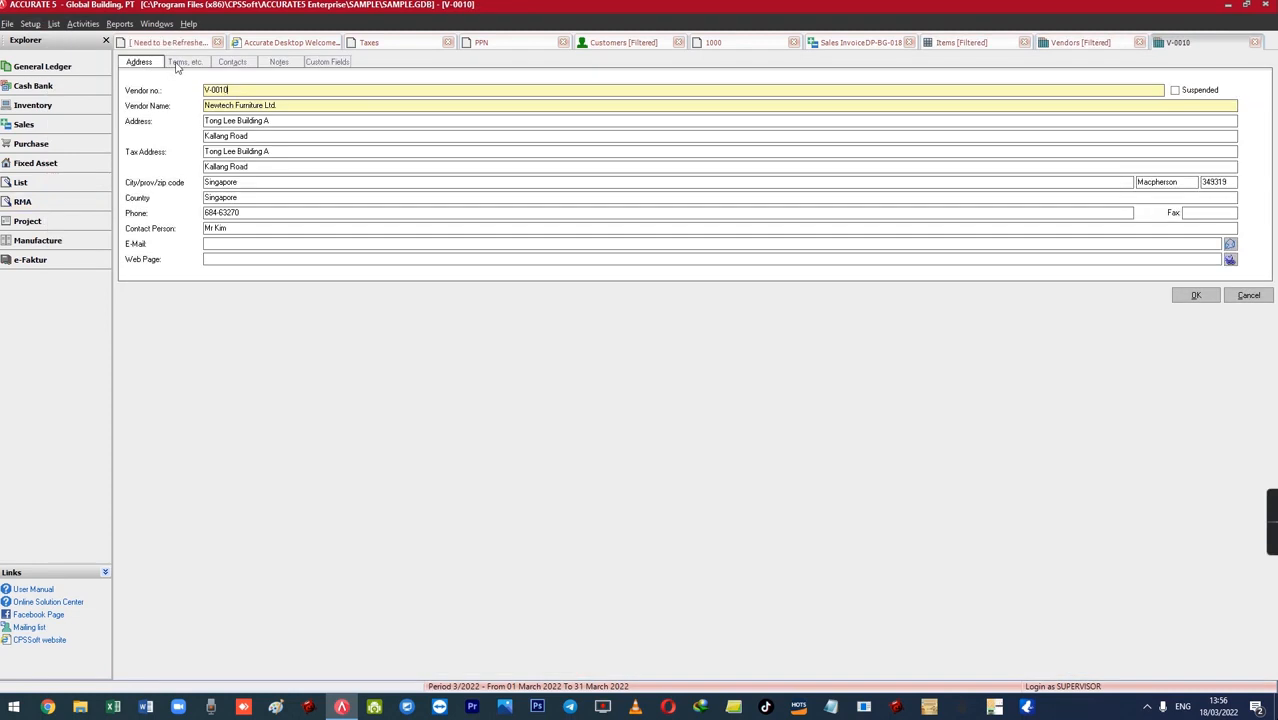
click(184, 62)
click(254, 204)
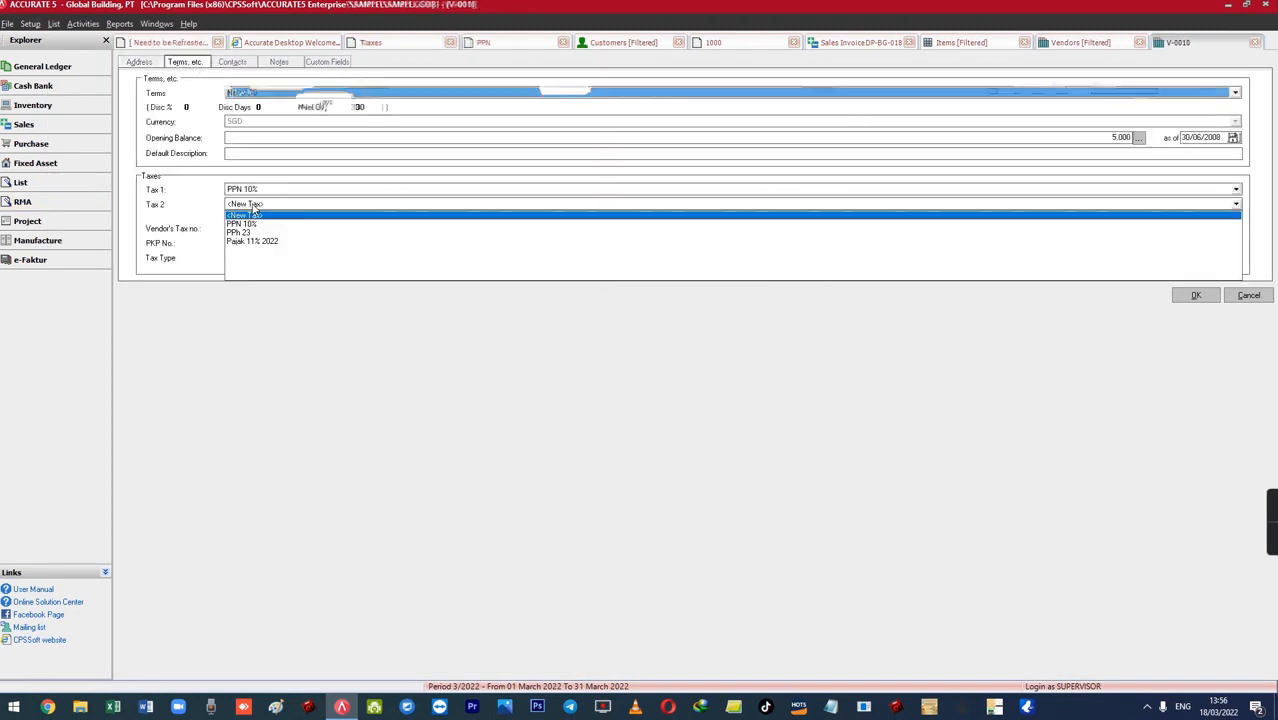
click(288, 324)
click(1242, 297)
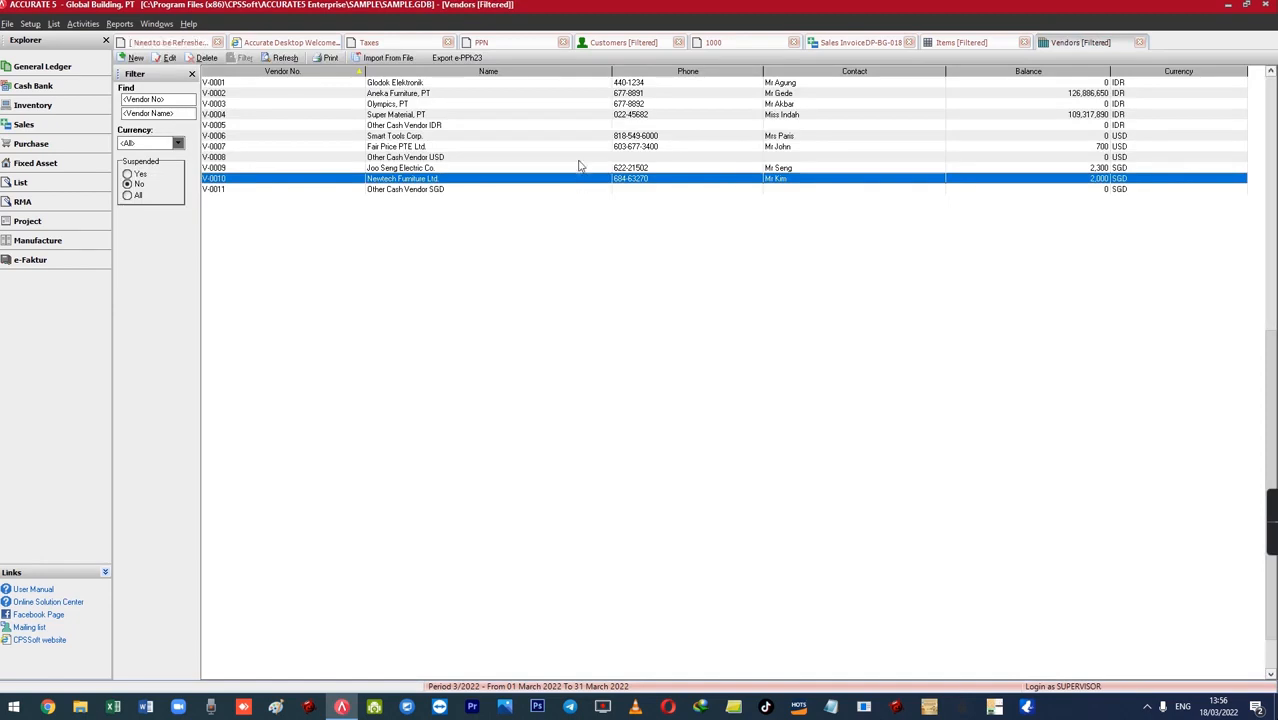
Step: Compare the PPN and Pajak 11% 2022 entries in the Taxes list
click(372, 42)
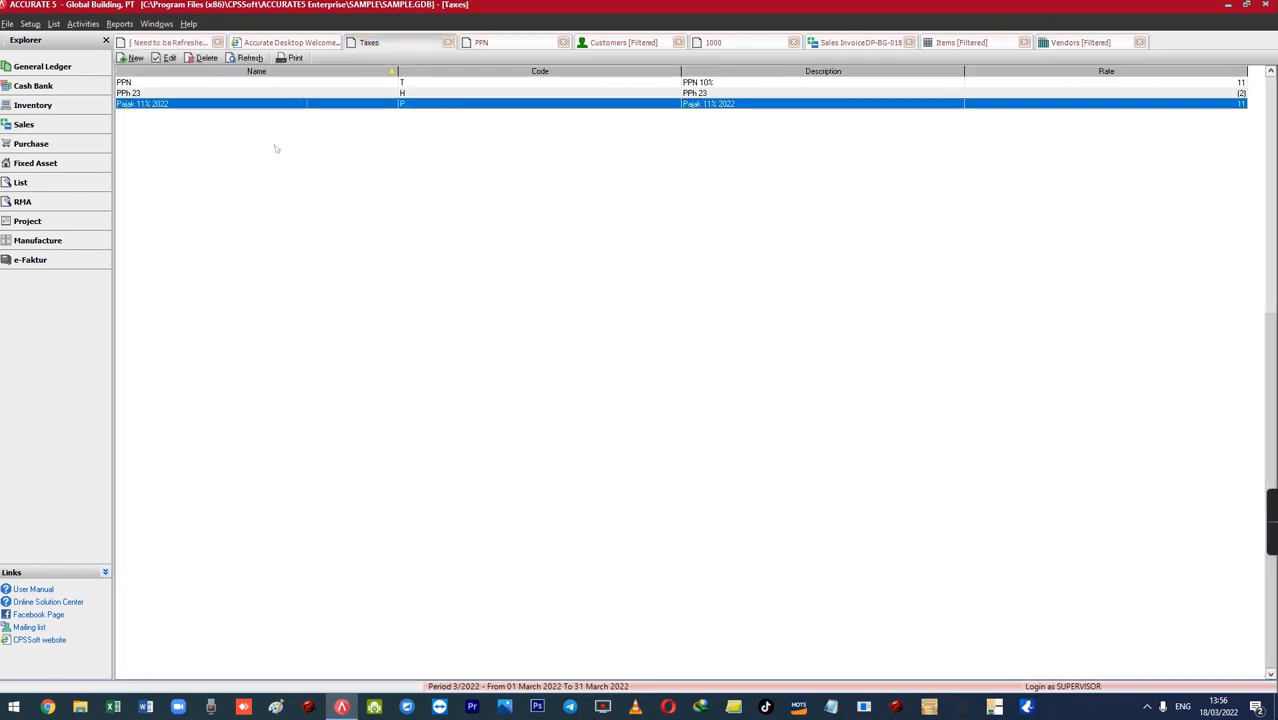
click(411, 83)
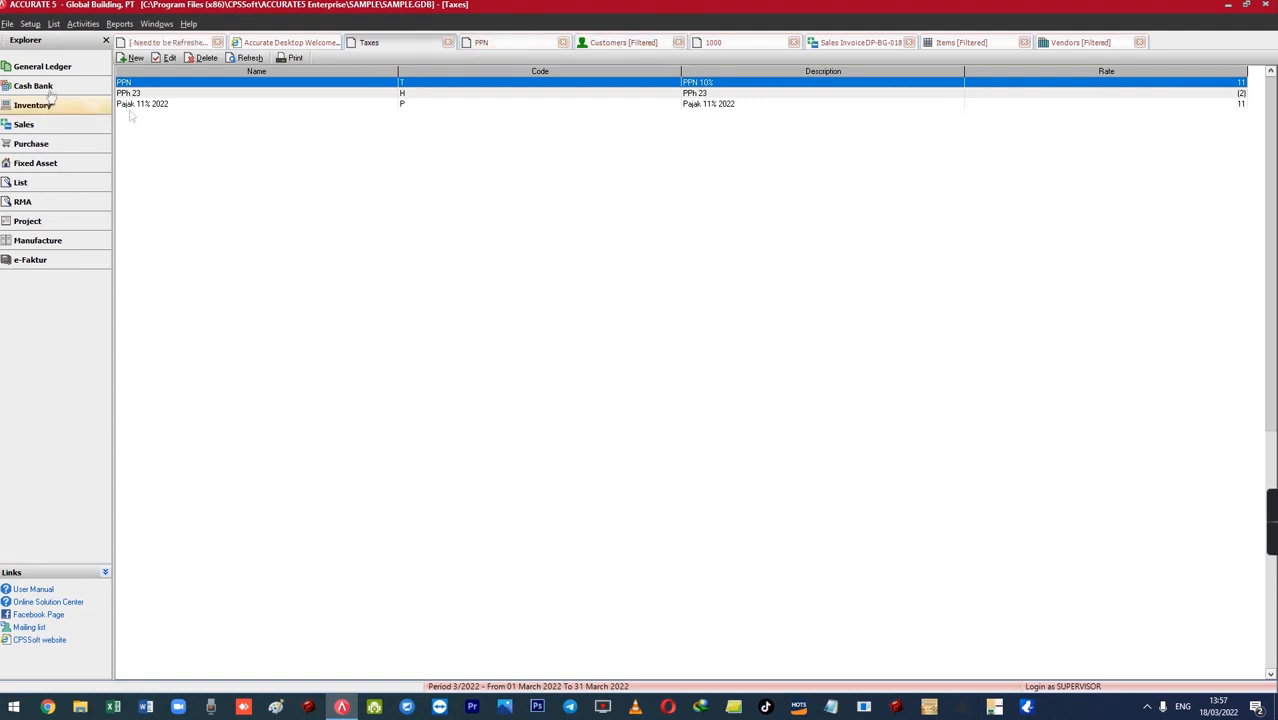
click(170, 105)
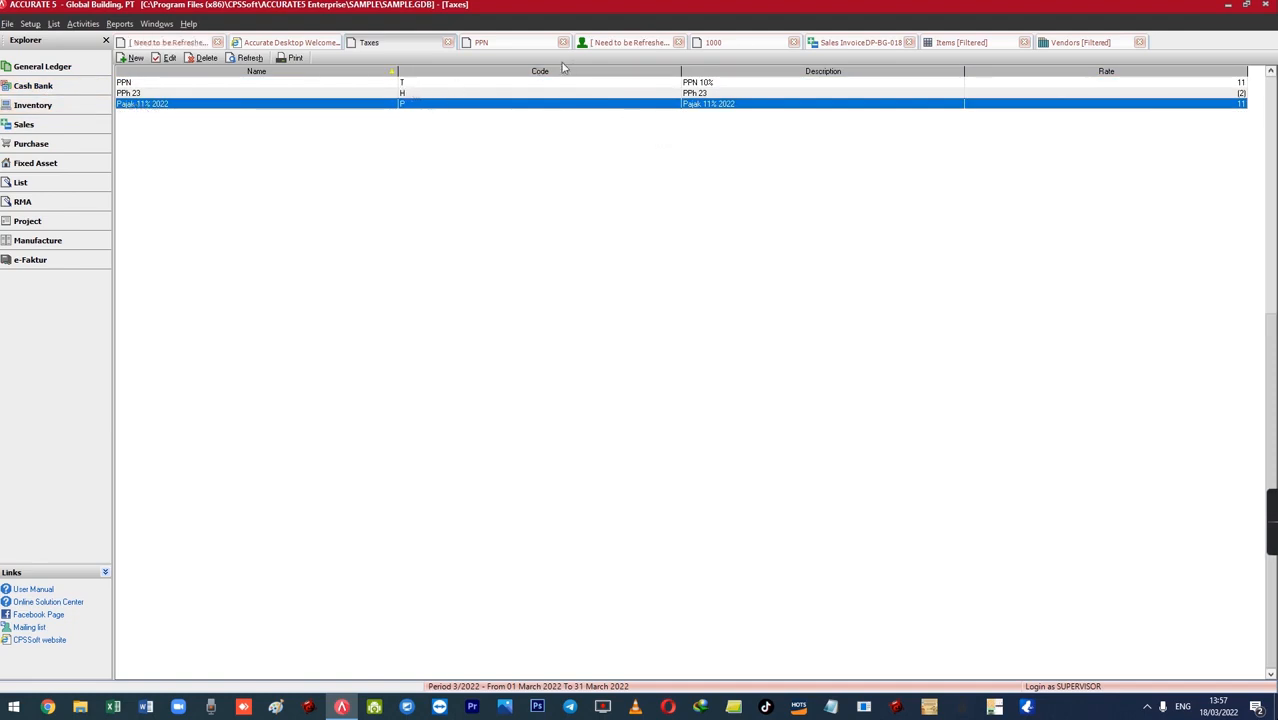
click(857, 43)
click(957, 43)
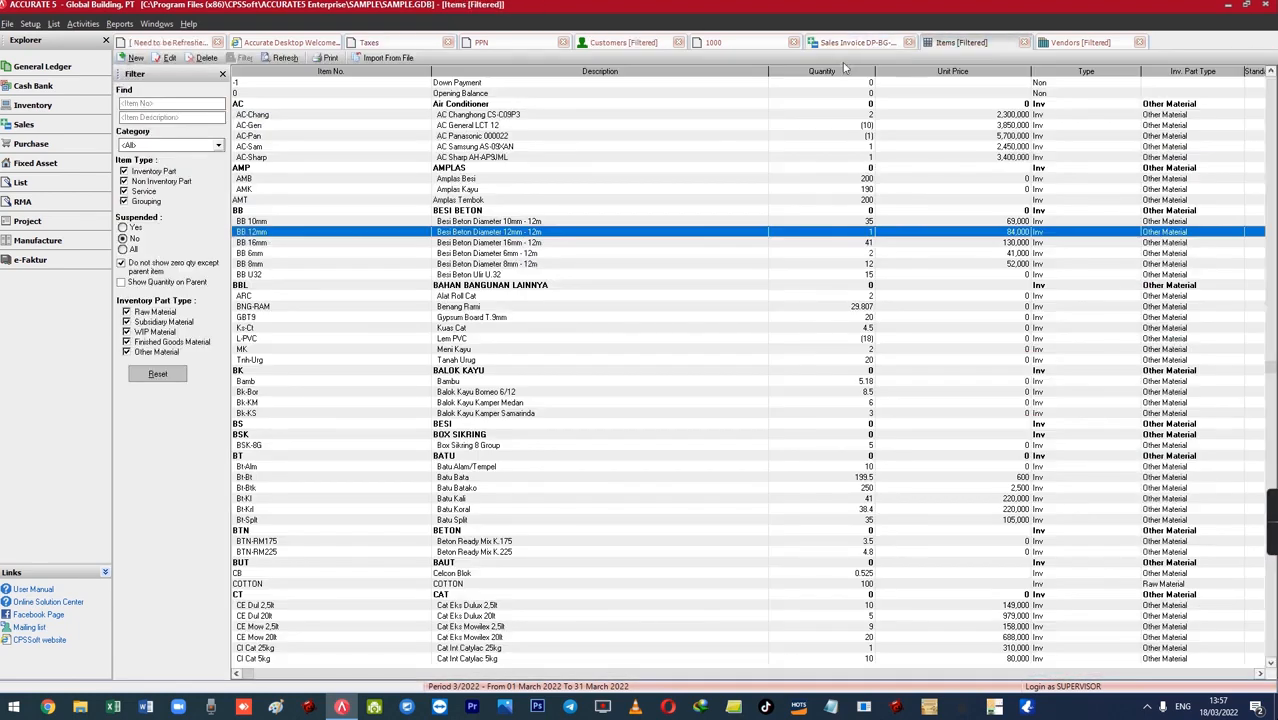
click(857, 43)
click(1070, 43)
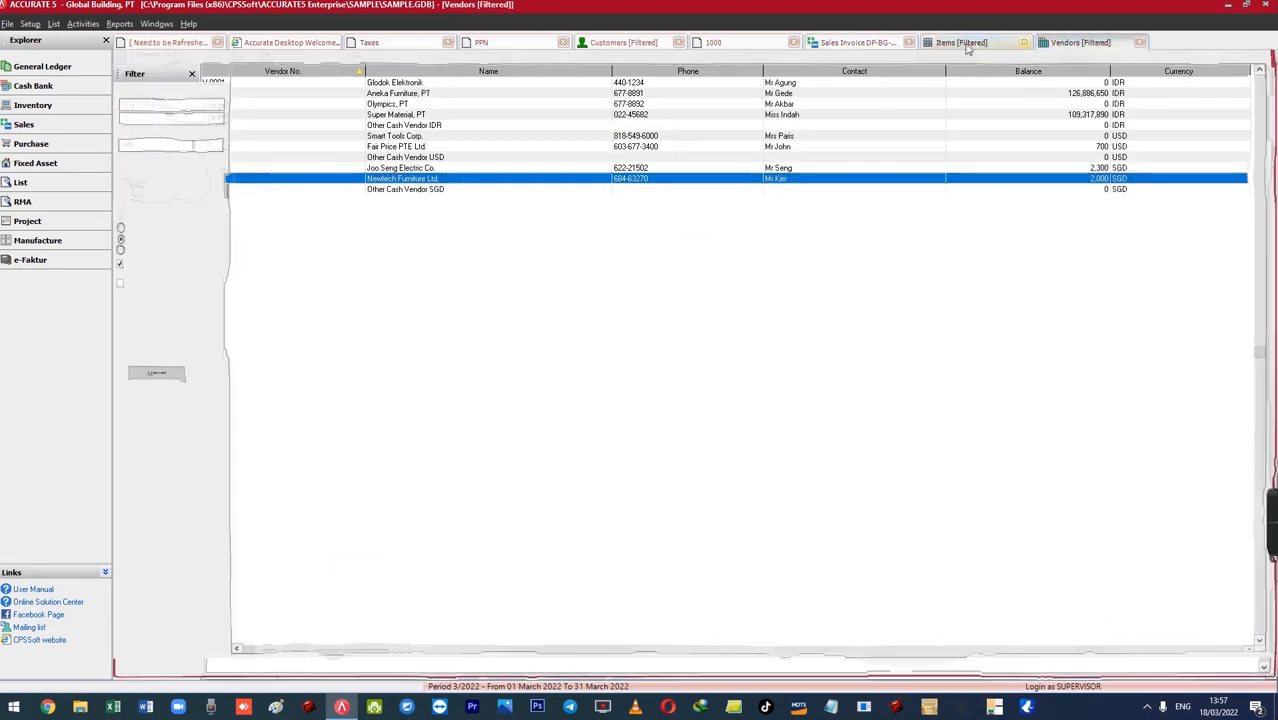
click(957, 43)
click(857, 43)
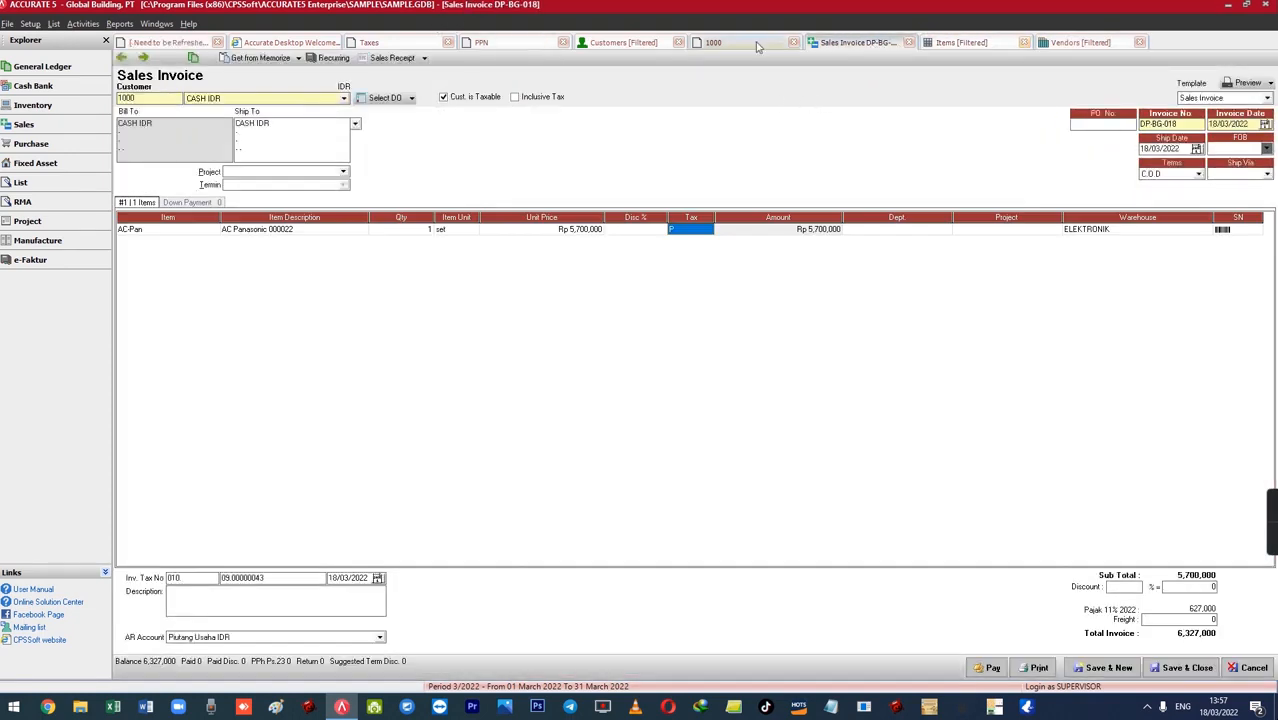
Step: Close the CASH IDR customer record without changes and narrow the Customer No. column in the Customers list
click(713, 43)
click(1233, 288)
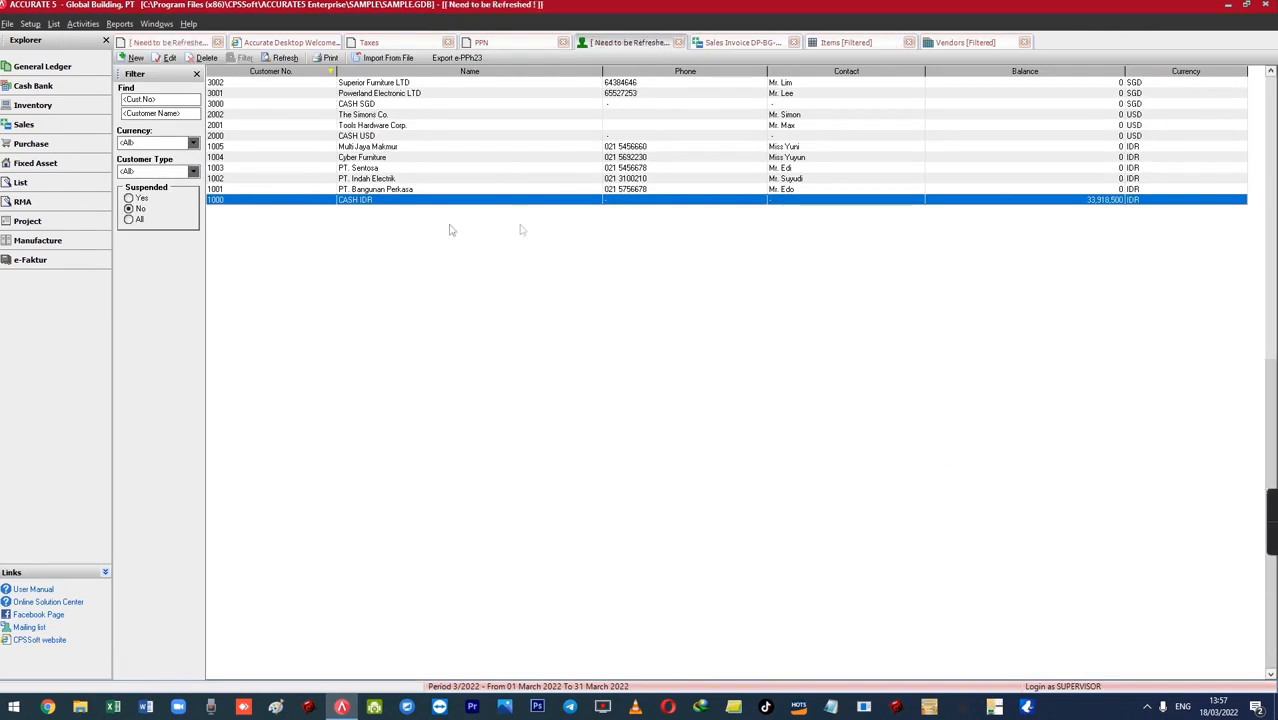
drag(335, 78, 299, 84)
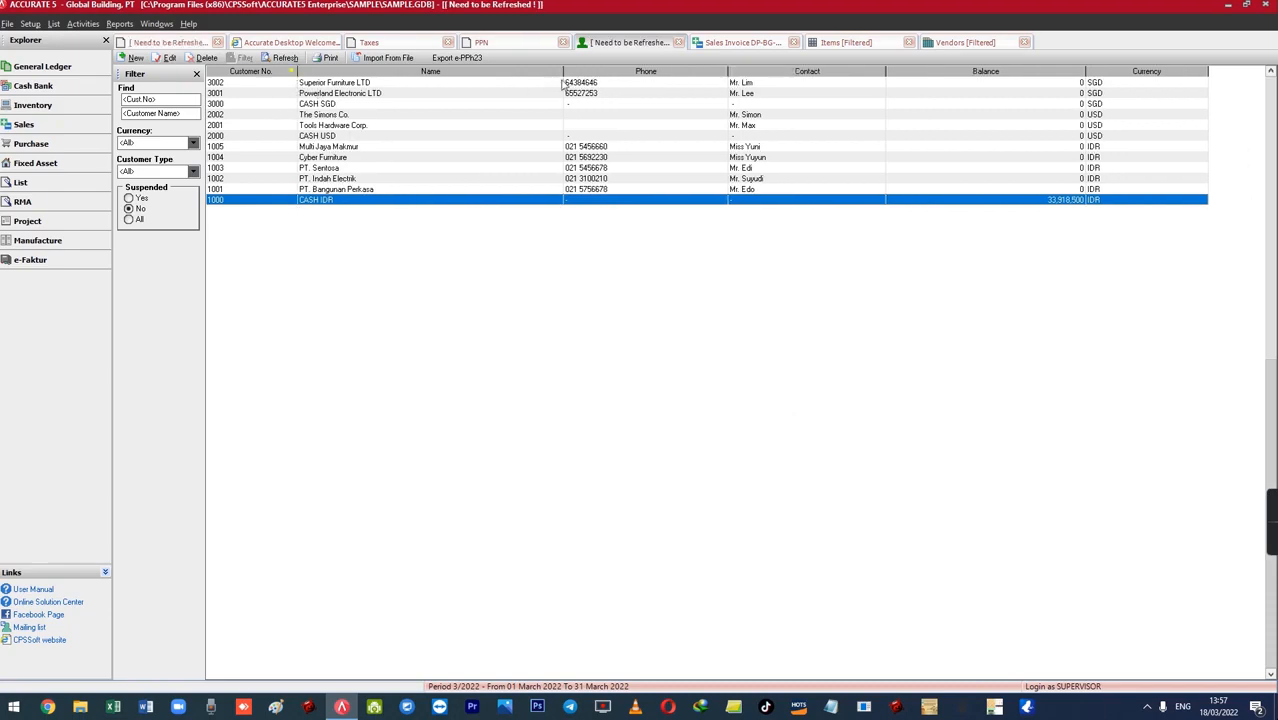